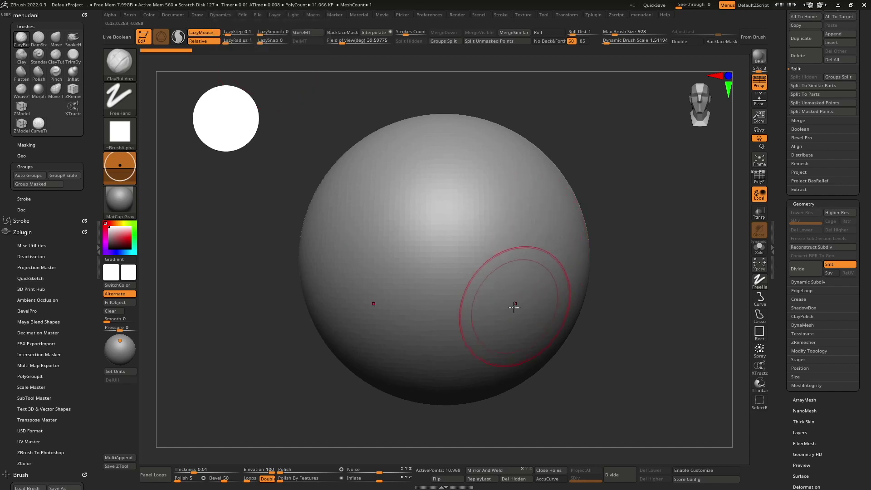
Reframe the sphere, then switch to the Move brush (B-M-V) and pinch its side narrower
mouse_move(502, 292)
right_mouse_down("ctrl")
mouse_move(491, 230)
mouse_move(466, 274)
mouse_move(473, 303)
right_mouse_up("ctrl")
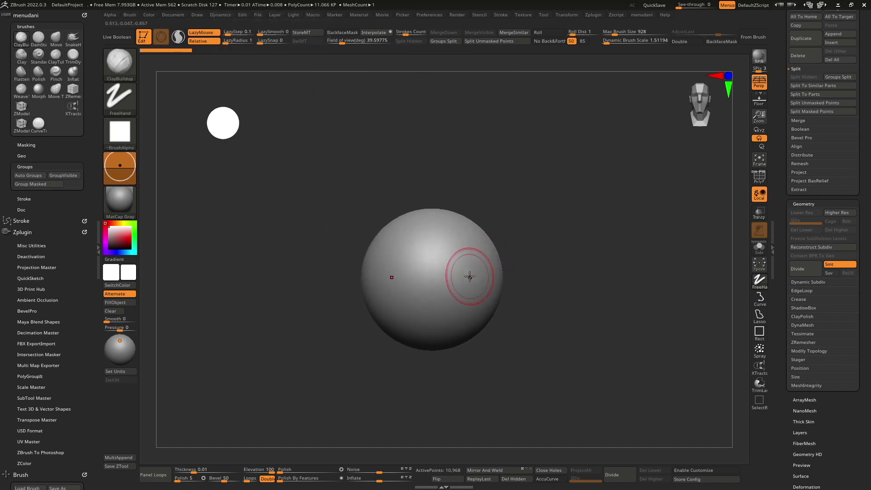
key("space")
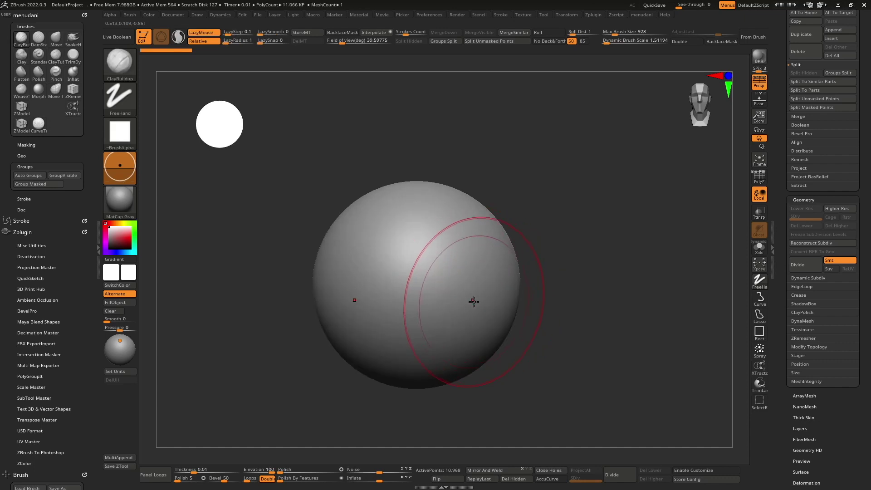
right_click_drag(460, 314, 499, 202, "alt")
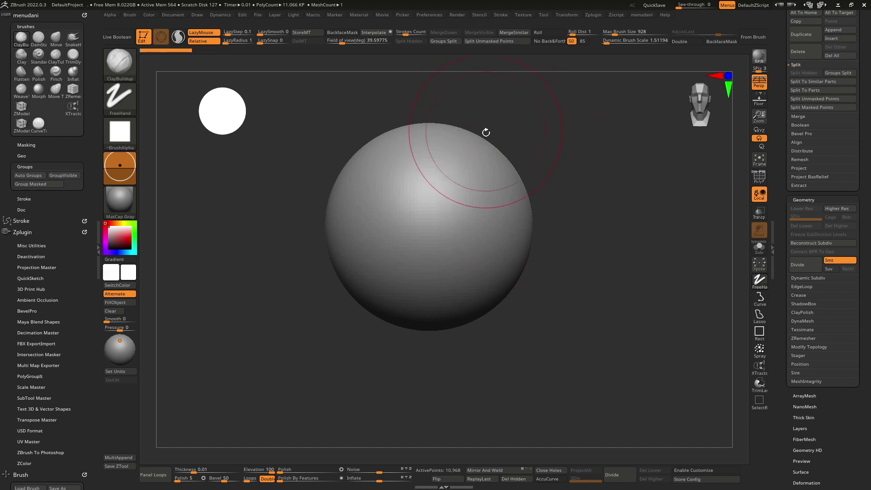
right_click_drag(500, 234, 490, 222, "alt")
key("ctrl")
key("space")
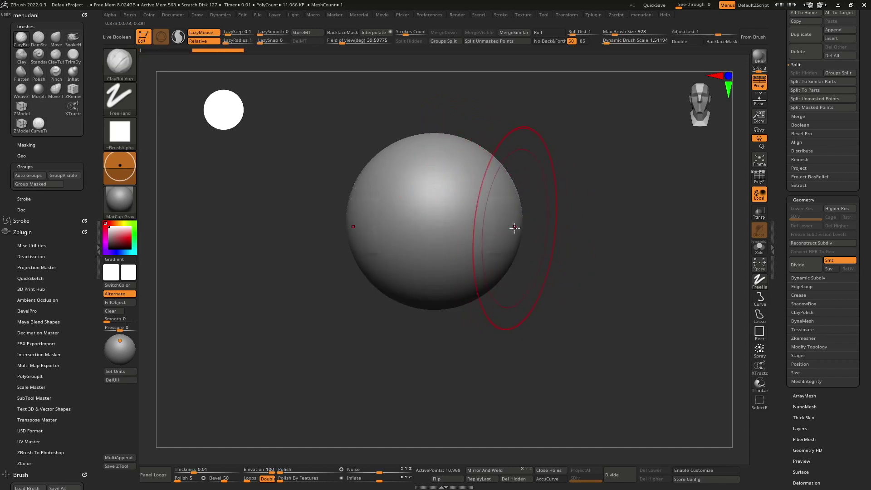
key("b")
key("m")
key("v")
left_click_drag(514, 228, 507, 226)
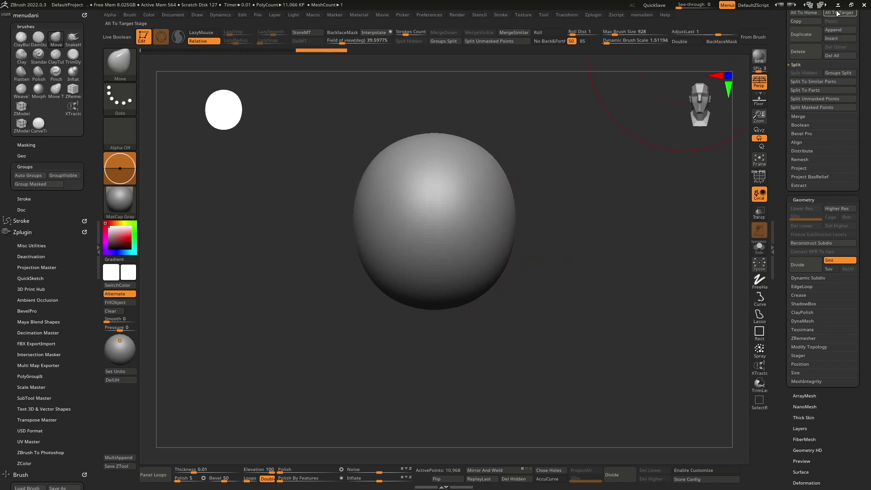
Hand-letter PIPE LINE across the top of the Paint canvas, then return to ZBrush
left_click(838, 5)
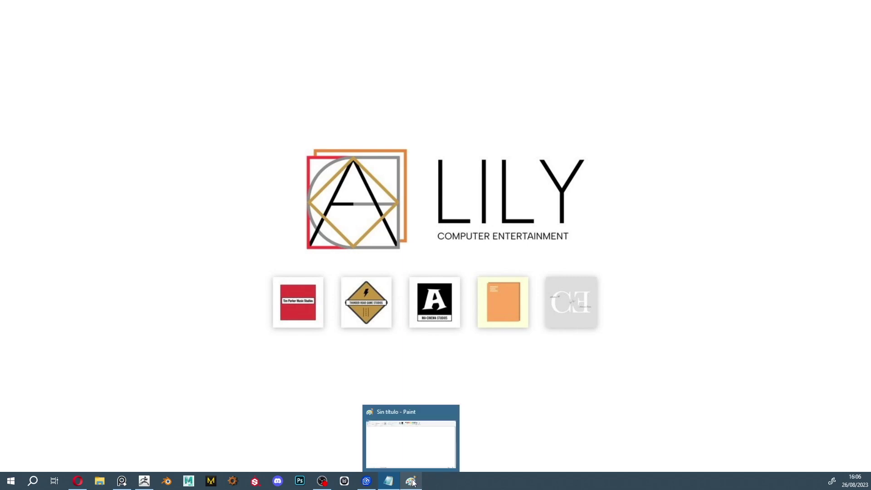
left_click(412, 482)
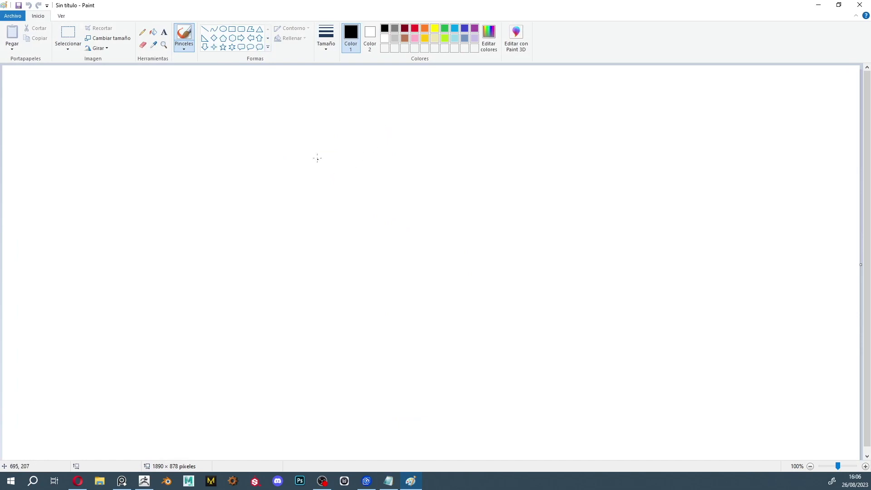
mouse_move(295, 120)
left_mouse_down()
mouse_move(296, 103)
mouse_move(319, 122)
left_mouse_up()
mouse_move(312, 109)
left_mouse_down()
mouse_move(342, 123)
mouse_move(348, 116)
left_mouse_up()
mouse_move(382, 90)
left_mouse_down()
mouse_move(395, 121)
mouse_move(407, 124)
left_mouse_up()
mouse_move(397, 125)
left_mouse_down()
mouse_move(411, 124)
mouse_move(416, 107)
mouse_move(450, 107)
mouse_move(456, 125)
left_mouse_up()
left_click_drag(448, 117, 464, 108)
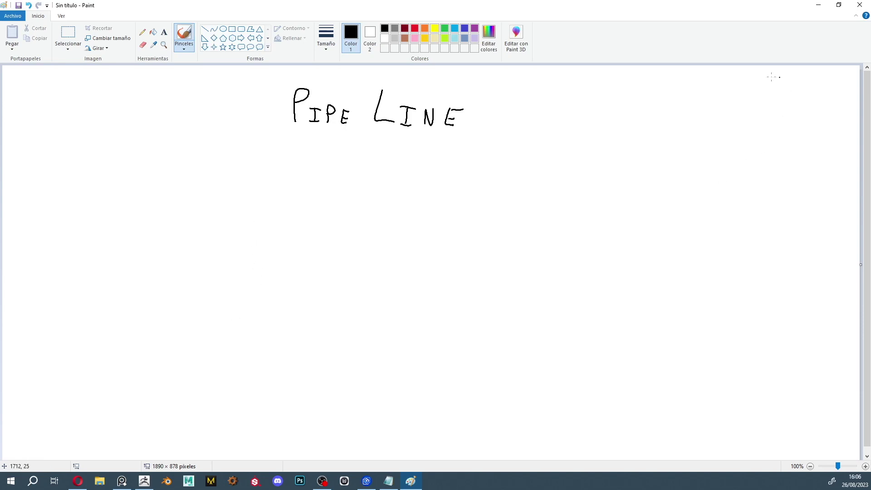
left_click(144, 481)
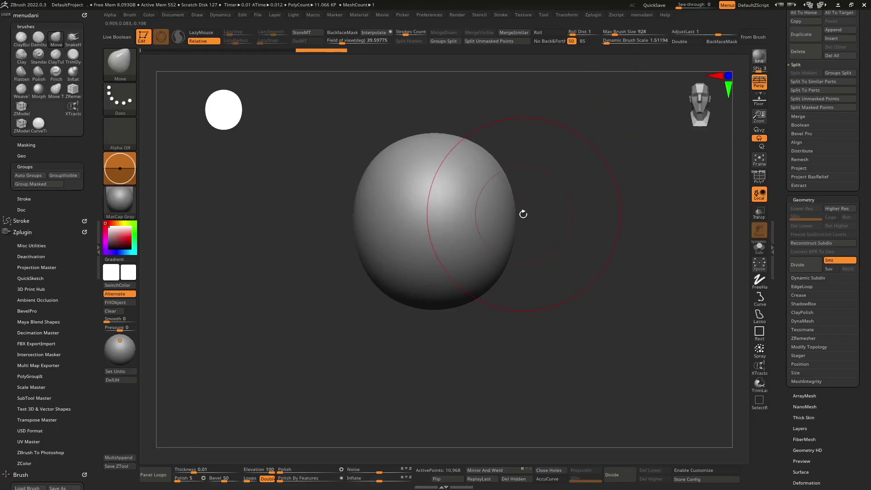
Rotate the sphere view slightly, then Alt+Tab back to the Paint sketch
mouse_move(453, 317)
left_mouse_down()
mouse_move(528, 274)
mouse_move(495, 259)
left_mouse_up()
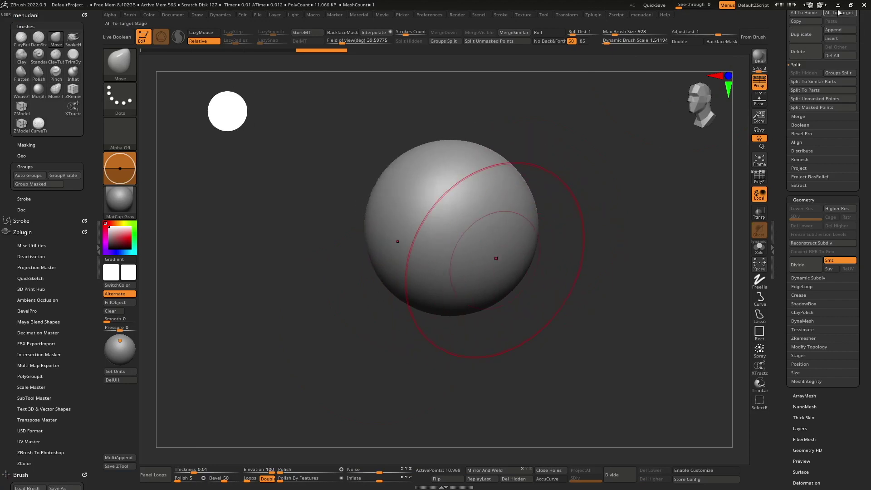
key("alt+Tab")
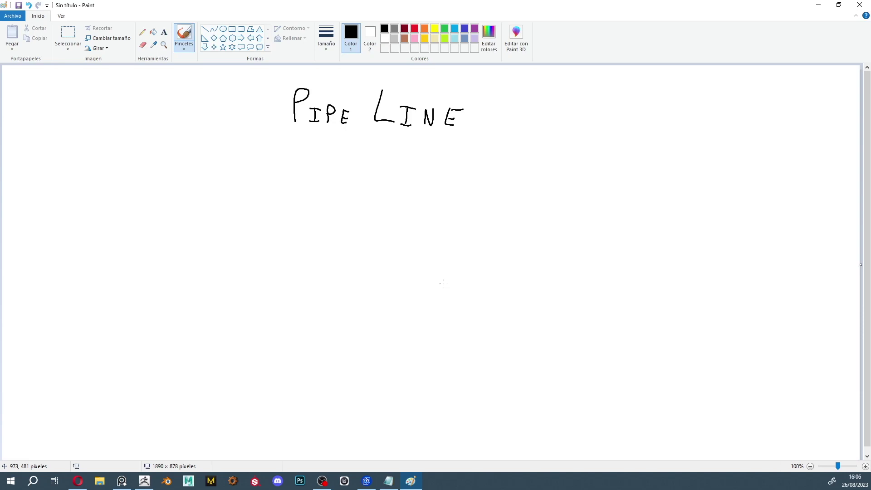
Hand-write BLOCKING beneath the PIPE LINE heading in Paint
mouse_move(58, 265)
left_mouse_down()
mouse_move(56, 300)
mouse_move(58, 267)
mouse_move(88, 299)
left_mouse_up()
mouse_move(112, 268)
left_mouse_down()
mouse_move(143, 299)
mouse_move(152, 286)
mouse_move(175, 299)
left_mouse_up()
mouse_move(169, 298)
left_mouse_down()
mouse_move(182, 297)
mouse_move(188, 273)
mouse_move(208, 271)
mouse_move(227, 290)
left_mouse_up()
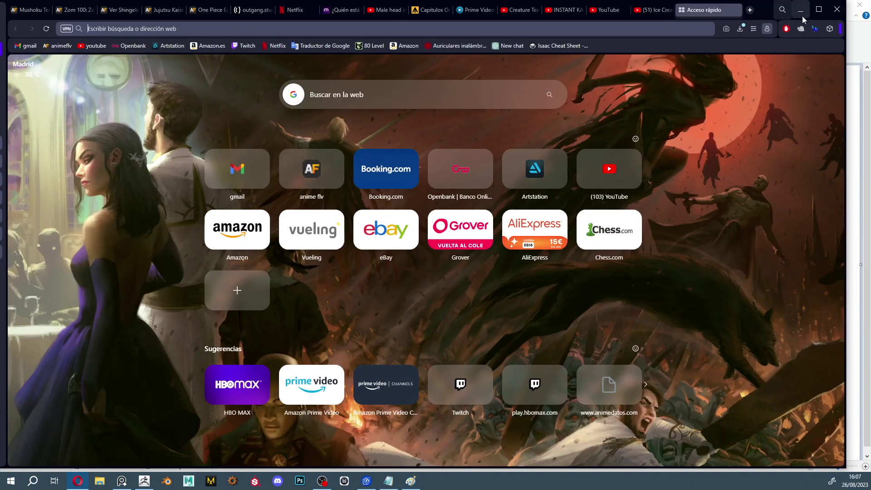
Maximize the browser, open ArtStation and search artworks for 'blocking'
left_click(817, 11)
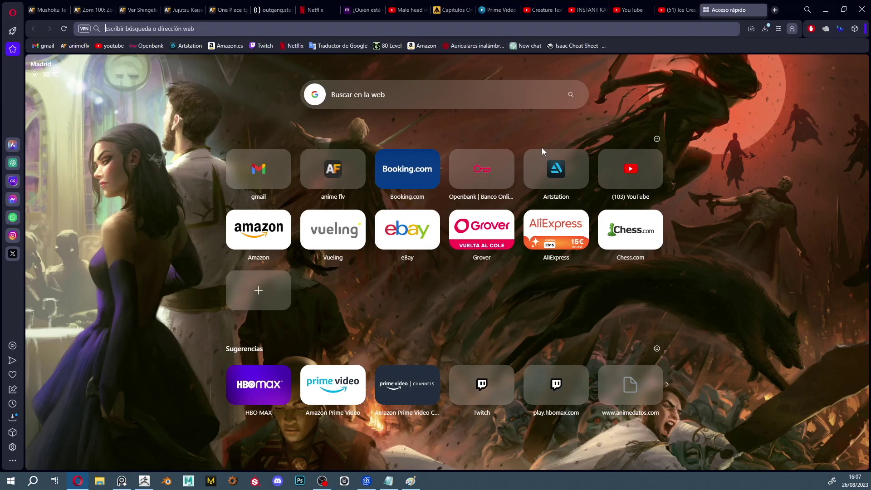
left_click(557, 164)
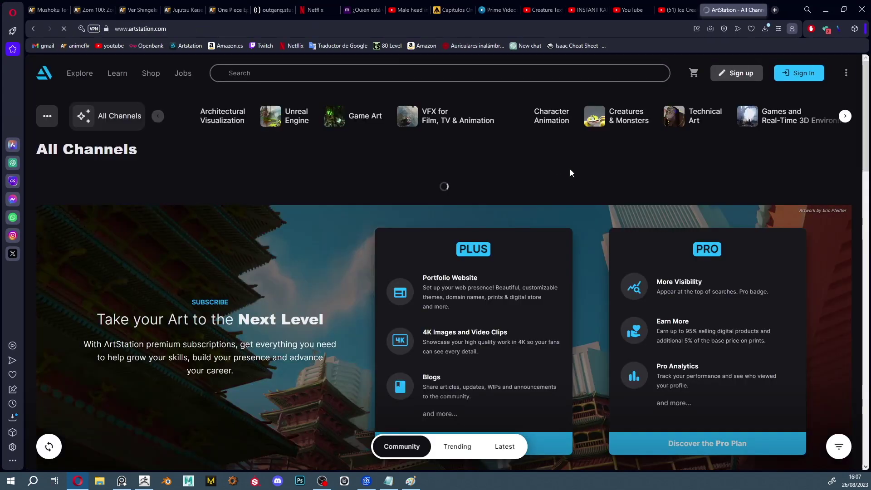
left_click(307, 73)
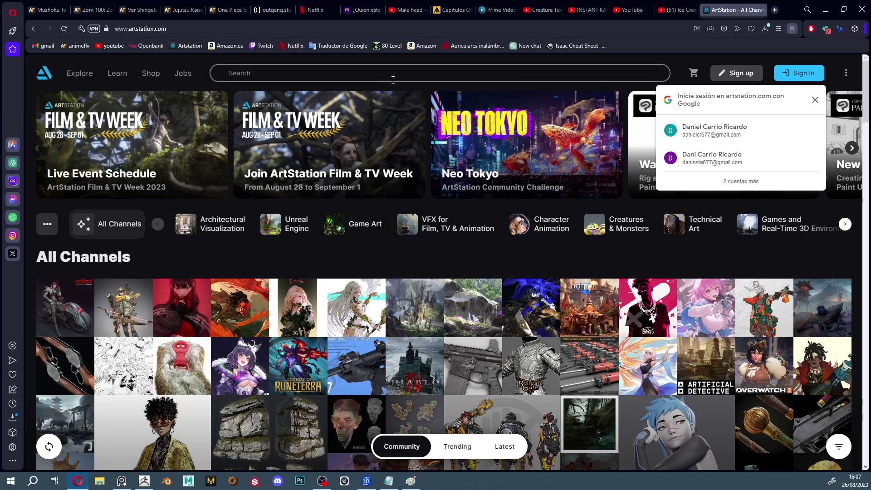
left_click(294, 78)
type("blocking")
key("Return")
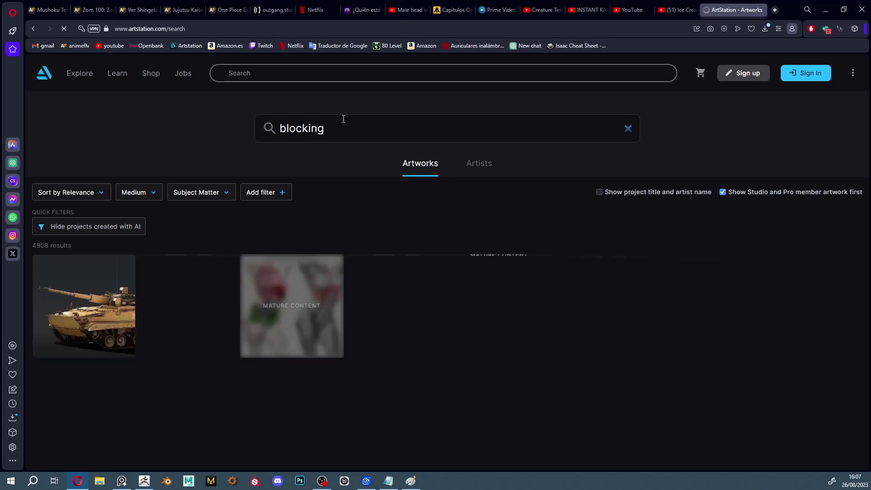
Browse the 4908 'blocking' results, then open a new browser tab
scroll(330, 182, "down", 2)
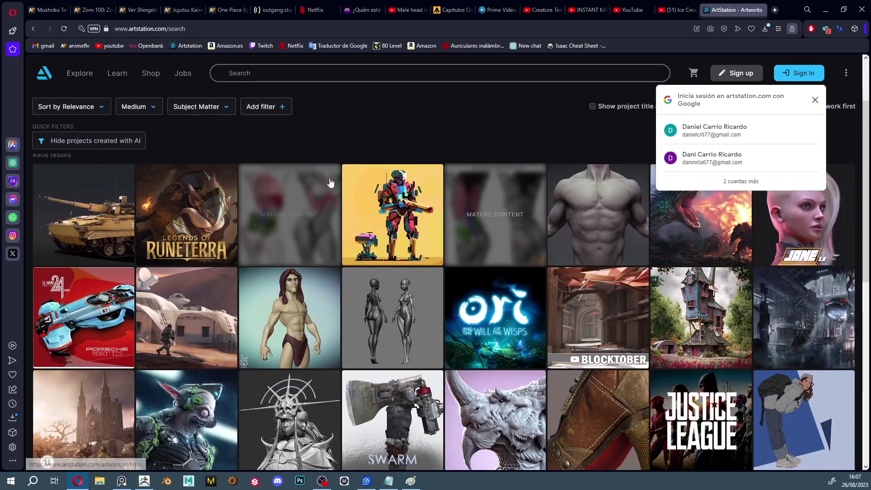
scroll(330, 182, "down", 1)
scroll(329, 182, "down", 2)
scroll(329, 182, "down", 1)
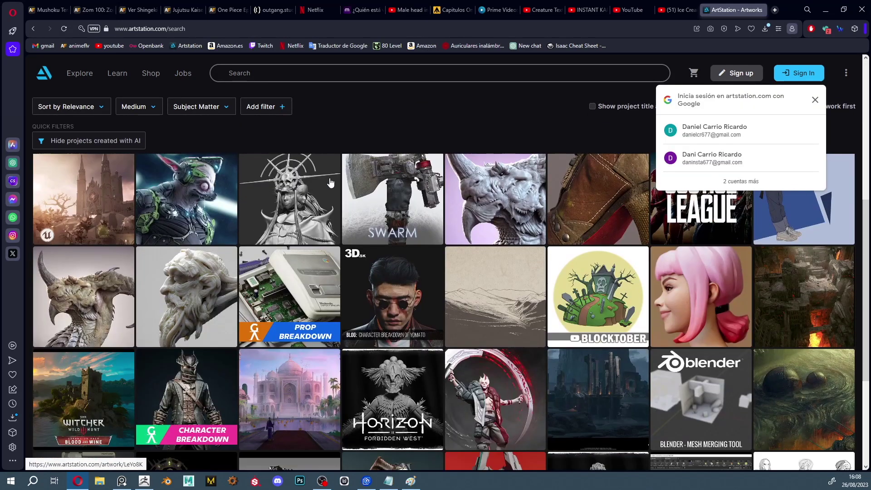
scroll(330, 182, "down", 4)
scroll(330, 182, "up", 3)
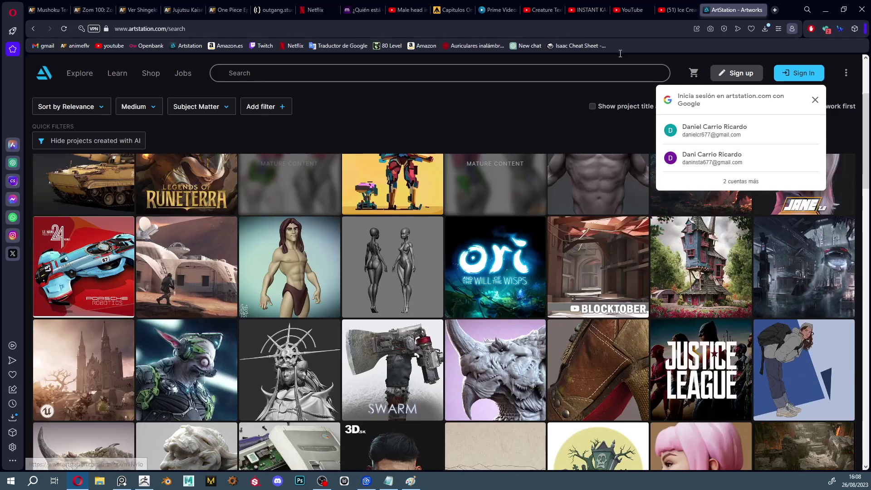
left_click(775, 10)
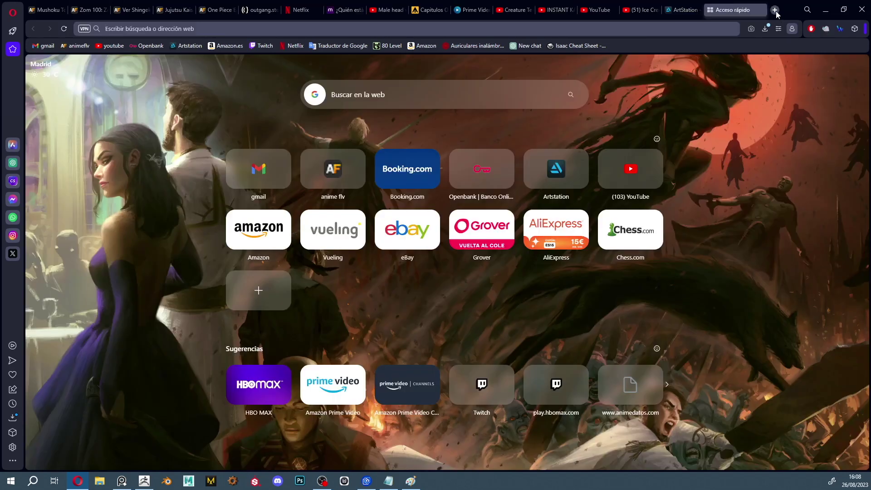
Search Google Images for 'blocking de un personaje'
type("bloc")
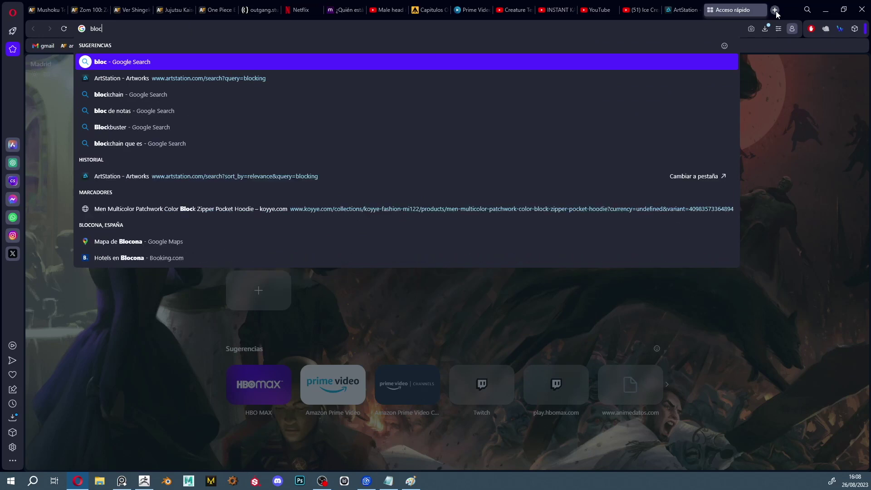
type("king de")
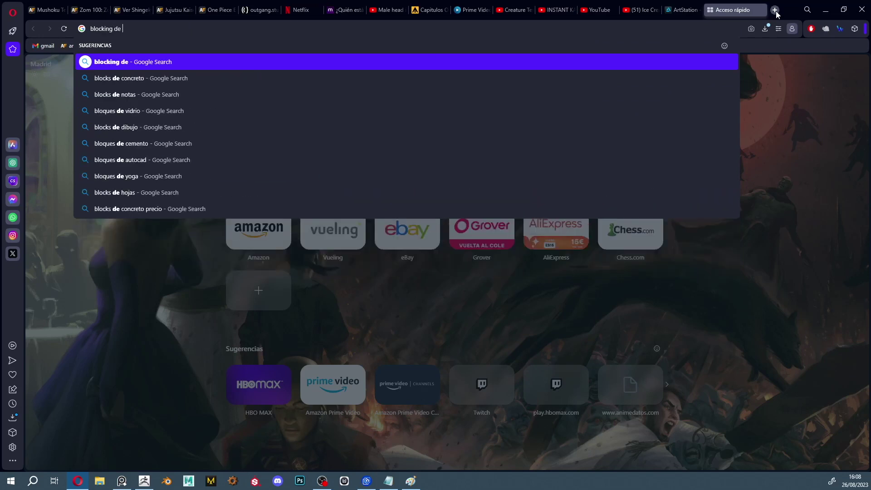
type(" un personaje")
key("Return")
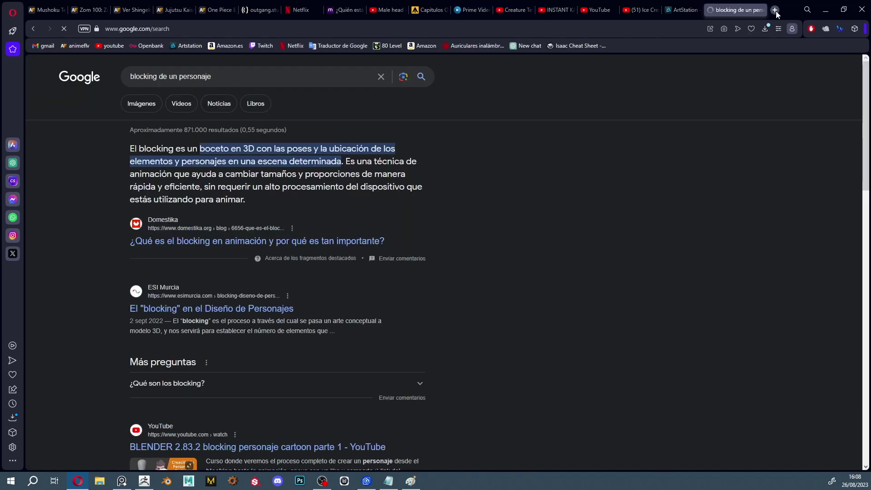
left_click(151, 105)
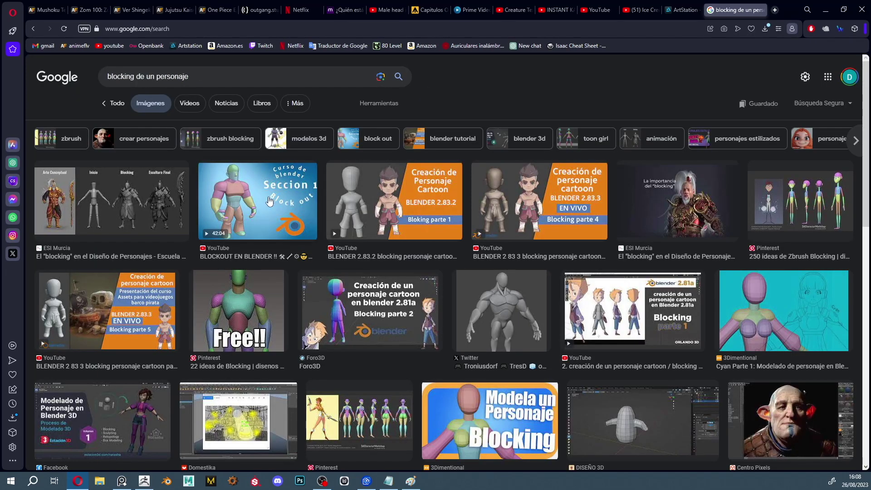
scroll(431, 249, "down", 2)
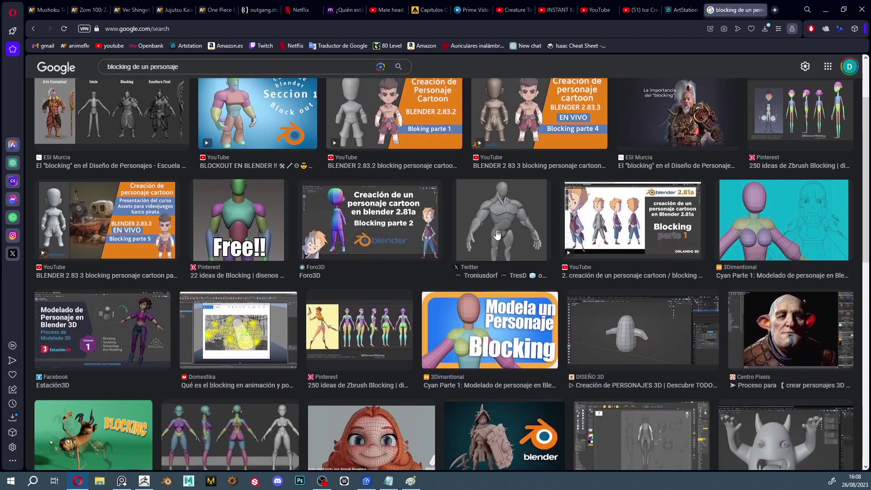
Preview the grey blocked-out figure and the ESI Murcia blocking-stages image, then close the tab
left_click(497, 234)
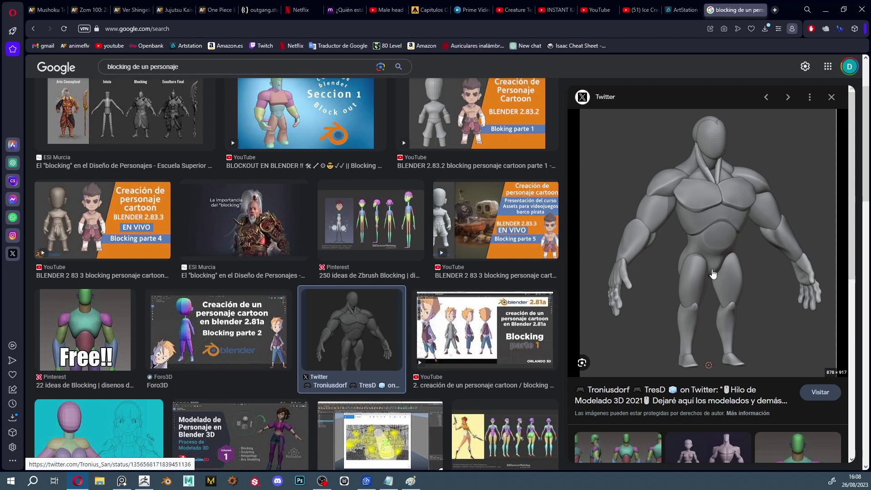
scroll(714, 273, "down", 5)
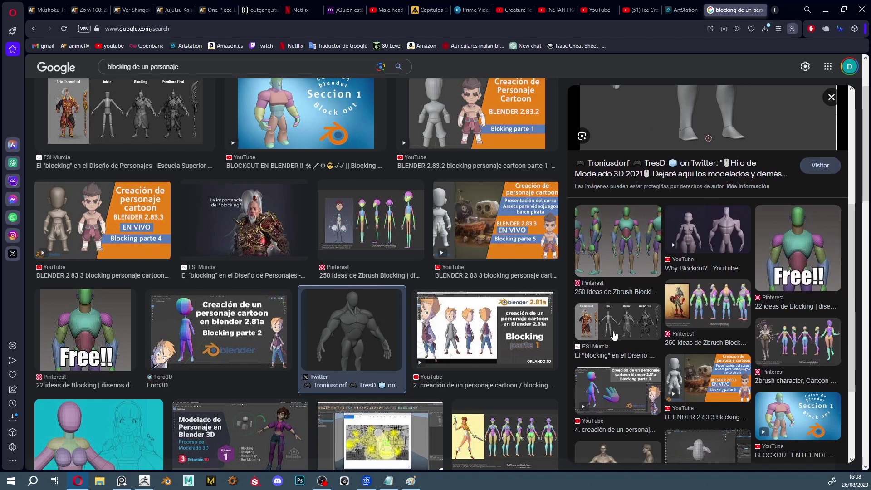
left_click(615, 334)
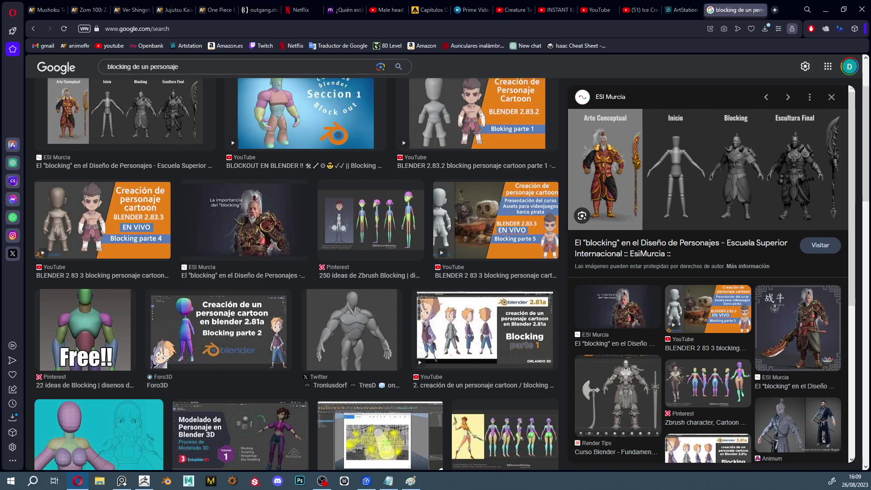
left_click(766, 10)
Back in Paint, draw an arrow right of BLOCKING followed by the letters HI
left_click(827, 16)
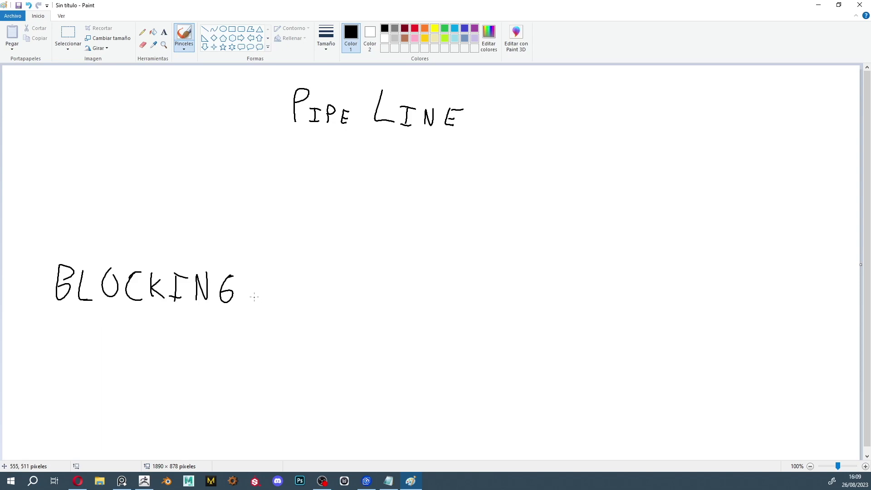
mouse_move(264, 290)
left_mouse_down()
mouse_move(272, 305)
mouse_move(278, 271)
mouse_move(315, 302)
left_mouse_up()
left_click_drag(332, 271, 331, 293)
left_click_drag(344, 289, 349, 310)
mouse_move(342, 293)
left_mouse_down()
mouse_move(352, 291)
mouse_move(329, 313)
left_mouse_up()
Finish lettering HIGHPOLY after the arrow, then add a diagonal stroke above BLOCKING
left_click_drag(371, 294, 382, 313)
mouse_move(395, 293)
left_mouse_down()
mouse_move(395, 313)
mouse_move(396, 304)
left_mouse_up()
mouse_move(409, 270)
left_mouse_down()
mouse_move(414, 312)
mouse_move(411, 289)
mouse_move(476, 313)
left_mouse_up()
left_click_drag(476, 299, 490, 287)
left_click_drag(473, 279, 478, 297)
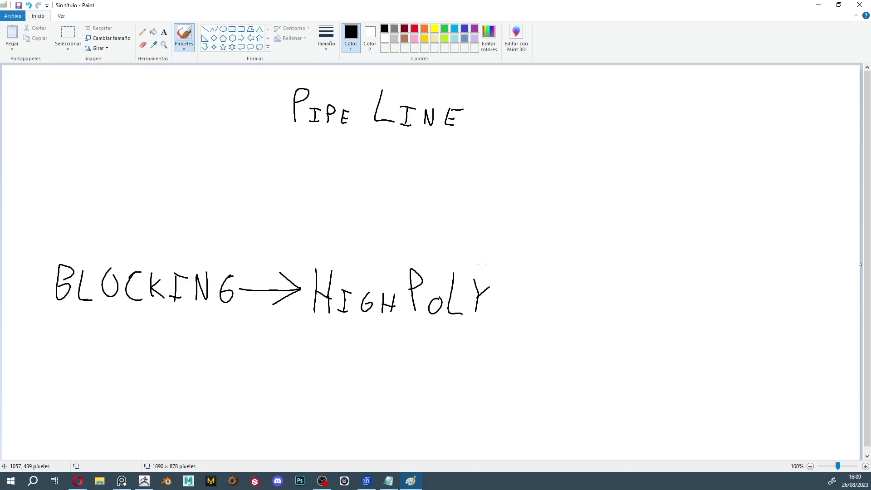
left_click_drag(97, 239, 122, 208)
Undo the stray stroke and add an arrow, LP and a trailing arrow after HIGHPOLY
key("ctrl+z")
left_click_drag(490, 298, 501, 313)
mouse_move(552, 267)
left_mouse_down()
mouse_move(573, 312)
mouse_move(595, 287)
left_mouse_up()
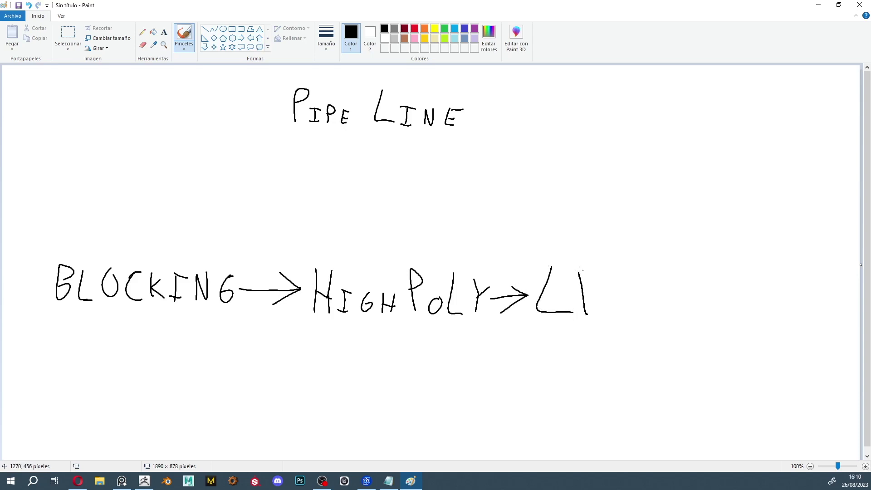
mouse_move(612, 298)
left_mouse_down()
mouse_move(618, 311)
mouse_move(628, 291)
mouse_move(595, 298)
left_mouse_up()
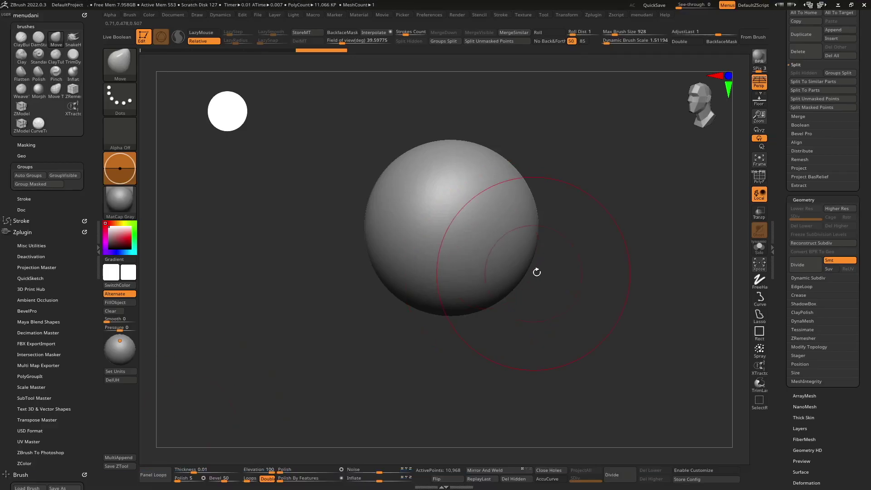
key("shift+f")
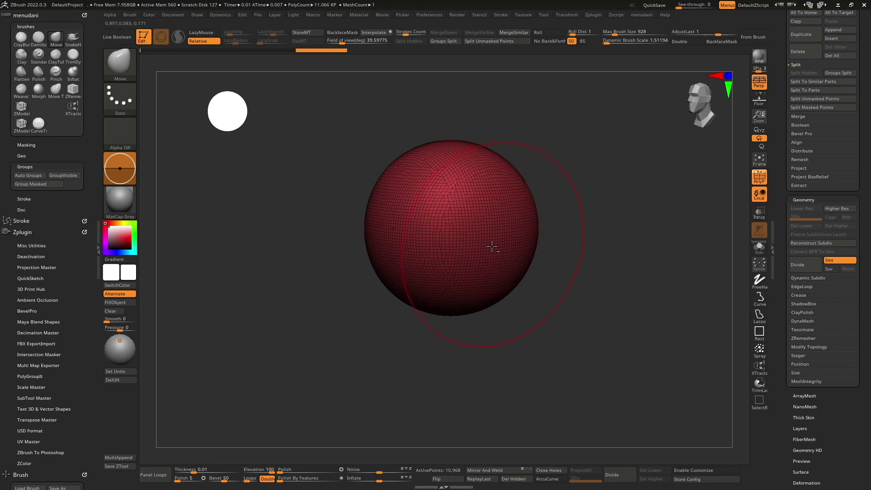
Divide the sphere twice to subdivision level 4 and select the ClayBuildup brush
right_click_drag(461, 296, 439, 327, "ctrl")
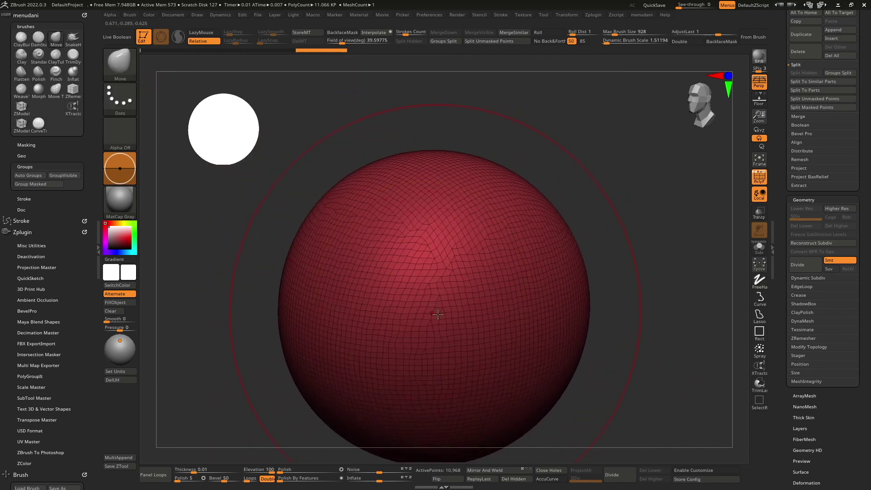
left_click(617, 474)
left_click(617, 474)
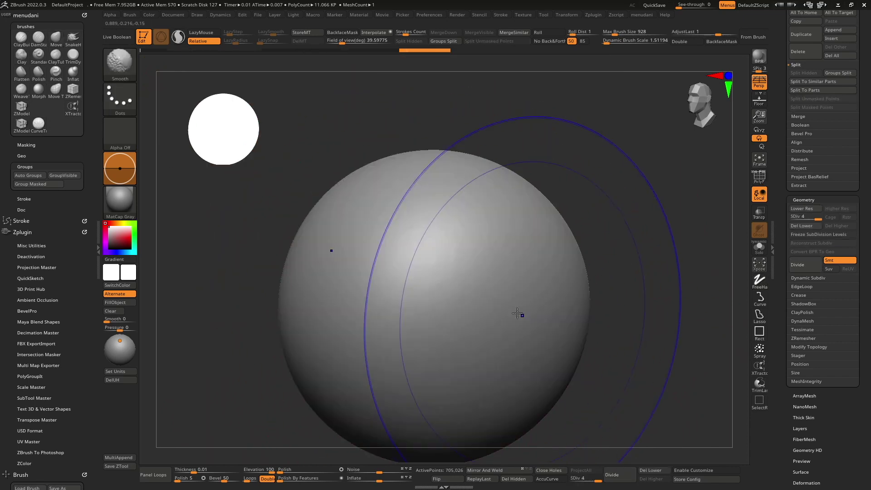
mouse_move(435, 306)
right_mouse_down("ctrl")
mouse_move(454, 364)
mouse_move(439, 291)
right_mouse_up("ctrl")
key("b")
key("c")
key("b")
right_click(439, 279)
key("g")
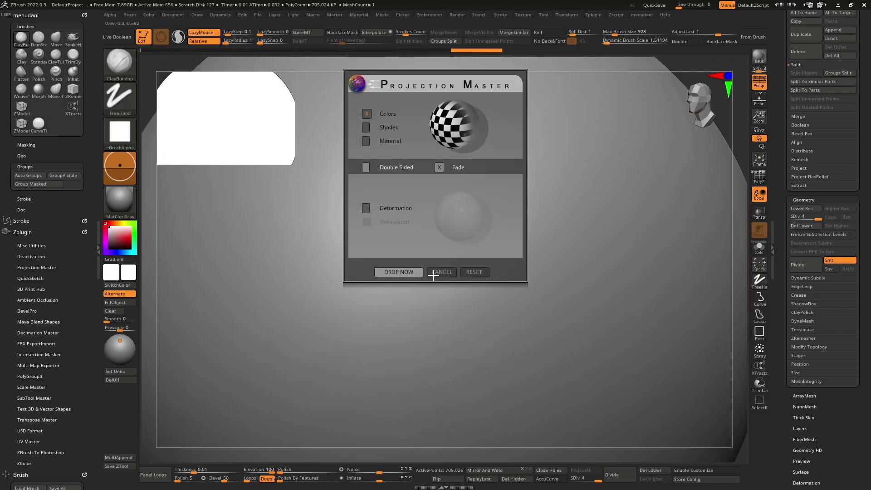
left_click(459, 272)
right_click(448, 285)
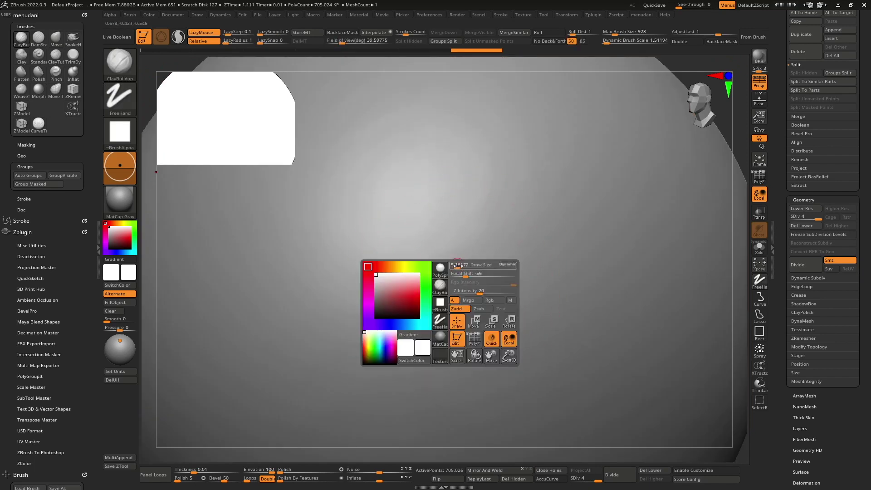
Carve a curved clay band across the sphere, then drop back to SDiv 1
right_click_drag(475, 228, 433, 224, "ctrl")
mouse_move(505, 186)
left_mouse_down()
mouse_move(431, 272)
mouse_move(415, 329)
left_mouse_up()
left_click_drag(459, 239, 529, 202)
mouse_move(472, 258)
right_mouse_down("ctrl")
mouse_move(486, 331)
mouse_move(472, 305)
right_mouse_up("ctrl")
left_click_drag(598, 480, 573, 480)
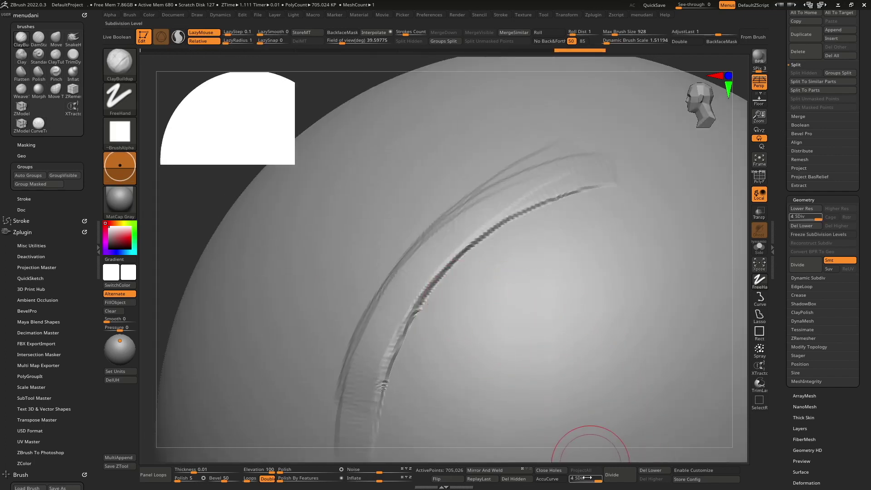
mouse_move(444, 356)
right_mouse_down("ctrl")
mouse_move(429, 311)
mouse_move(471, 304)
mouse_move(564, 327)
mouse_move(547, 303)
mouse_move(531, 306)
right_mouse_up("ctrl")
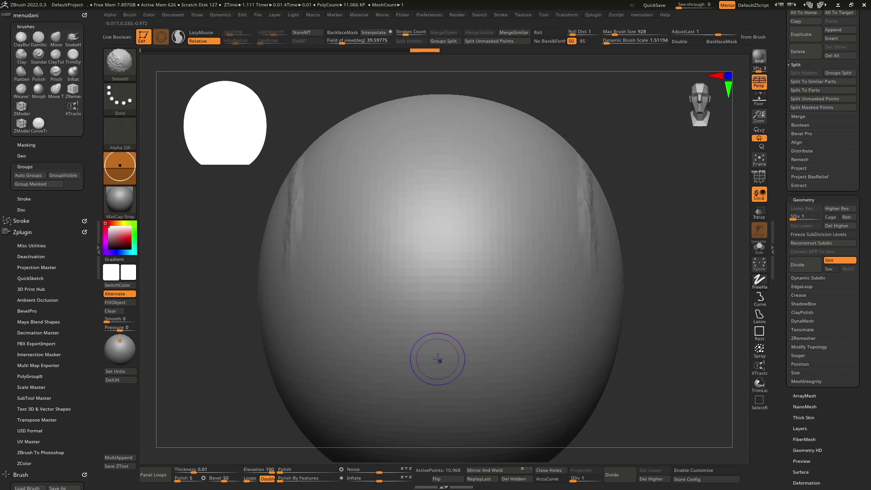
Toggle the PolyF wireframe on and off, then bring the Paint pipeline sketch forward
key("shift+f")
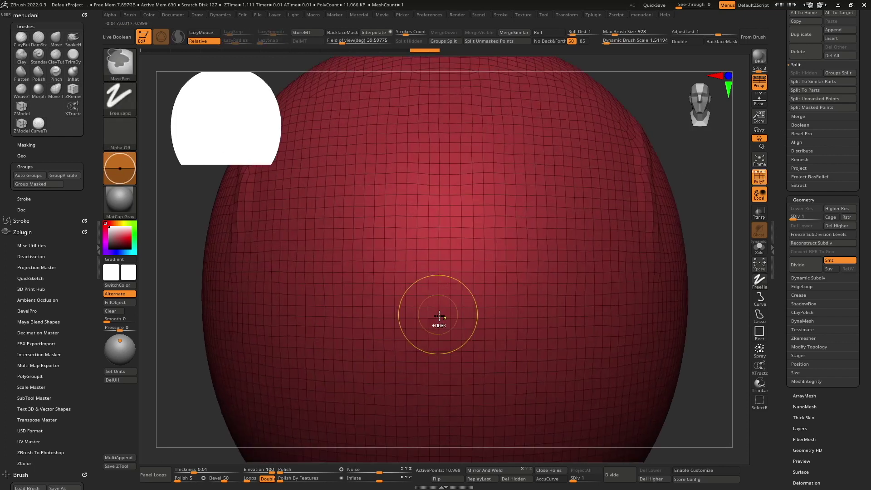
key("shift+f")
left_click(838, 5)
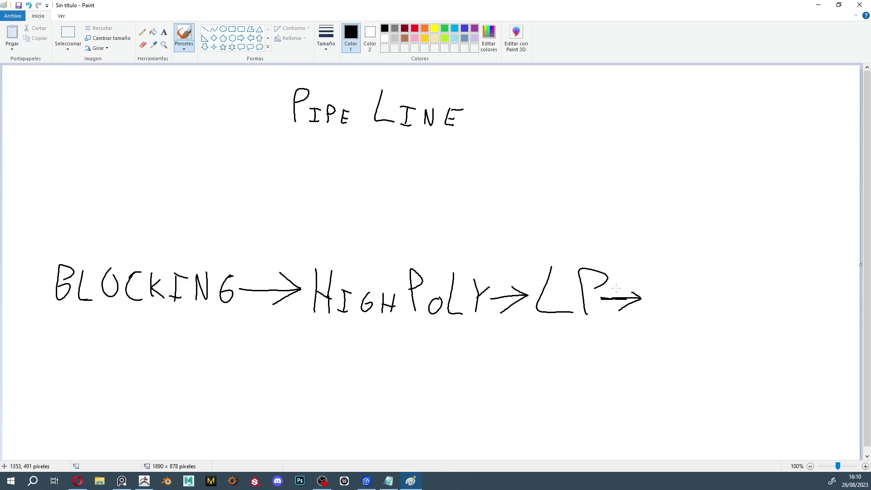
Minimize the Paint pipeline sketch and switch to ZBrush to show the low-poly sphere
left_click(818, 5)
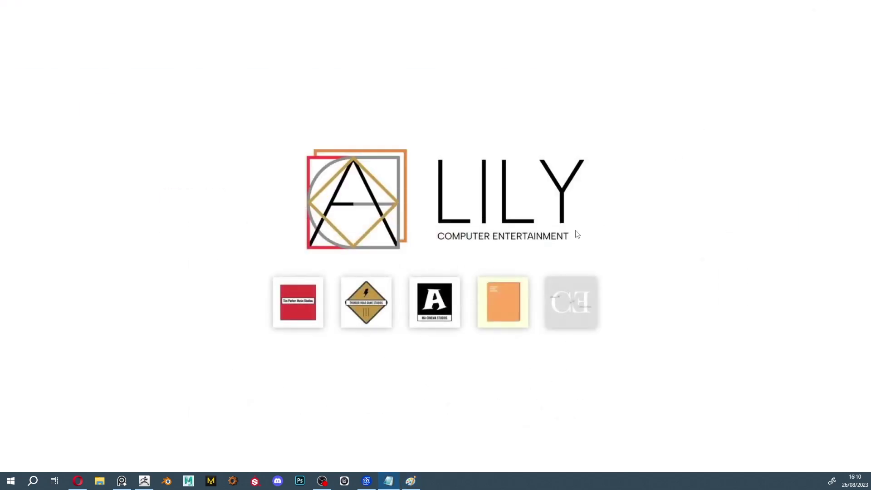
left_click(324, 484)
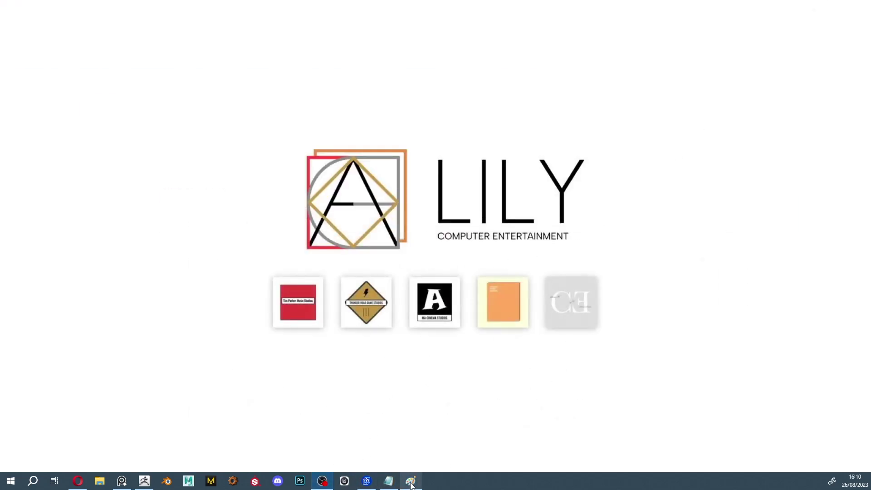
left_click(411, 483)
left_click(144, 482)
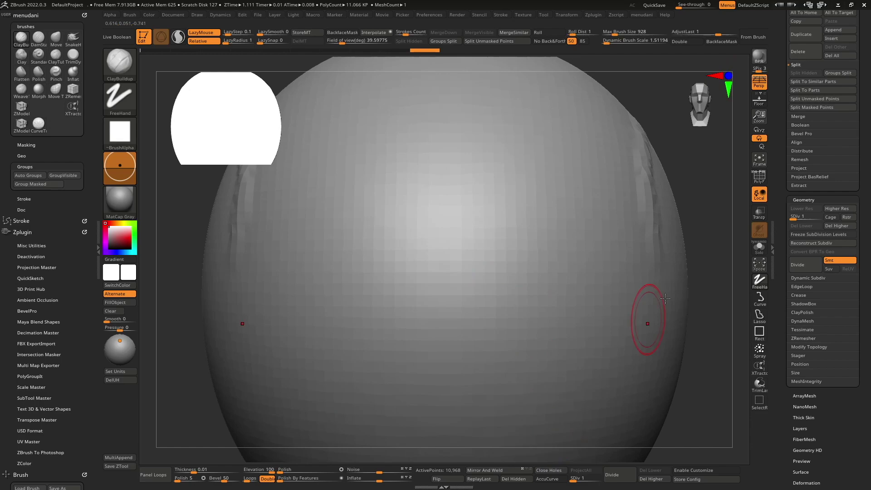
Switch back to Paint and hand-letter BAKING after the arrow following LP
left_click(838, 4)
mouse_move(652, 267)
left_mouse_down()
mouse_move(652, 297)
mouse_move(692, 315)
left_mouse_up()
mouse_move(699, 291)
left_mouse_down()
mouse_move(686, 306)
mouse_move(714, 316)
left_mouse_up()
mouse_move(710, 315)
left_mouse_down()
mouse_move(722, 314)
mouse_move(725, 294)
mouse_move(732, 302)
mouse_move(745, 288)
mouse_move(772, 305)
left_mouse_up()
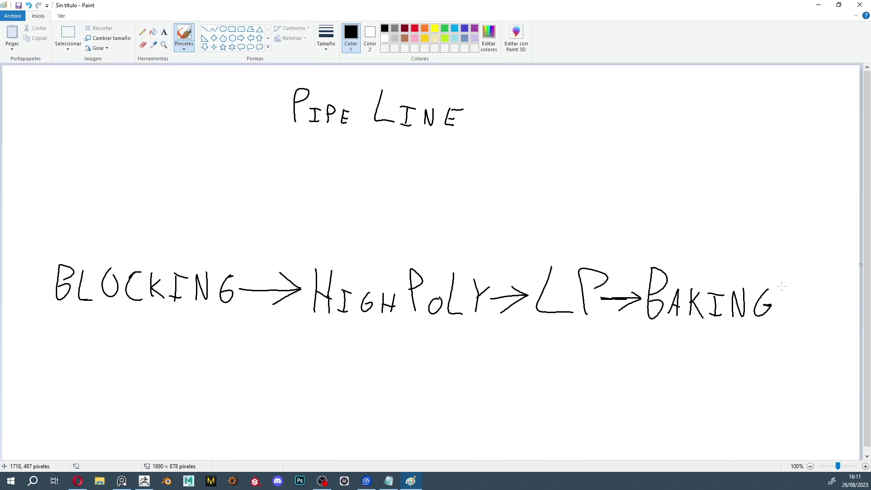
In red, brush a curved arrow arcing from HIGHPOLY over to LP
left_click(414, 28)
left_click_drag(410, 192, 399, 247)
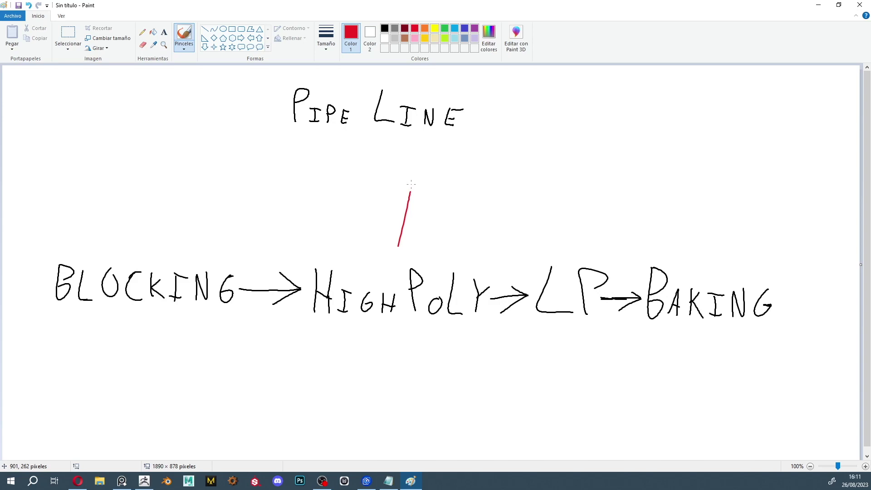
mouse_move(407, 245)
left_mouse_down()
mouse_move(551, 260)
mouse_move(552, 242)
left_mouse_up()
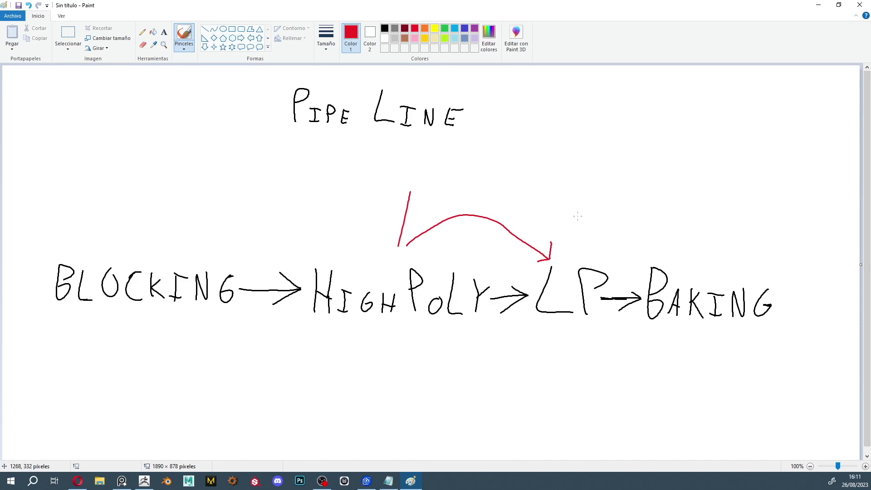
Draw a large red arc from BAKING back to HIGHPOLY, then undo it
mouse_move(702, 276)
left_mouse_down()
mouse_move(706, 235)
mouse_move(498, 132)
mouse_move(463, 187)
left_mouse_up()
left_click_drag(417, 168, 414, 210)
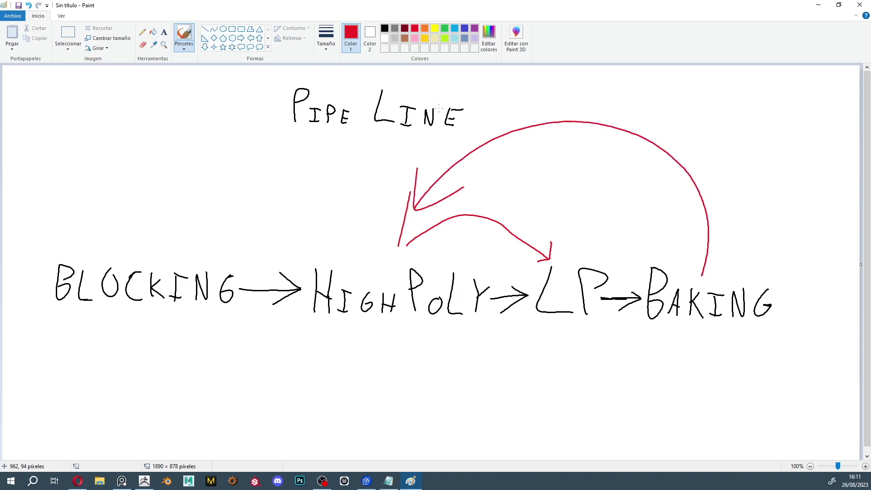
key("ctrl+z")
key("ctrl+z")
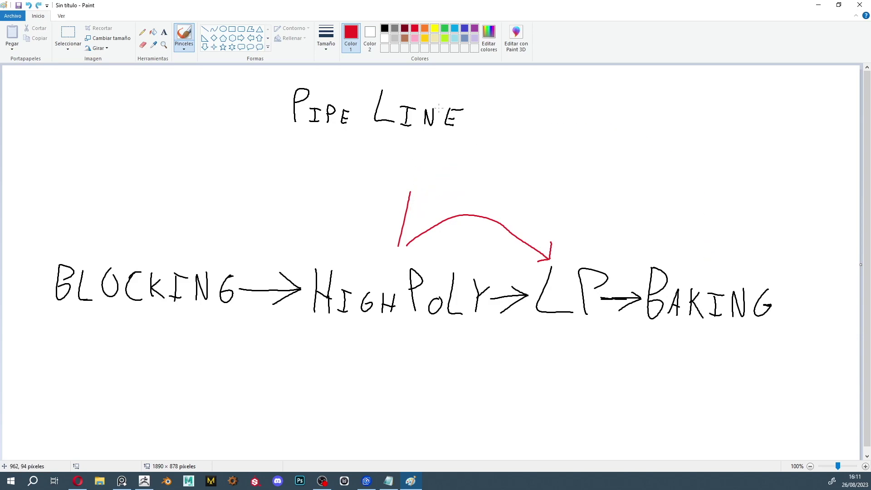
key("ctrl+z")
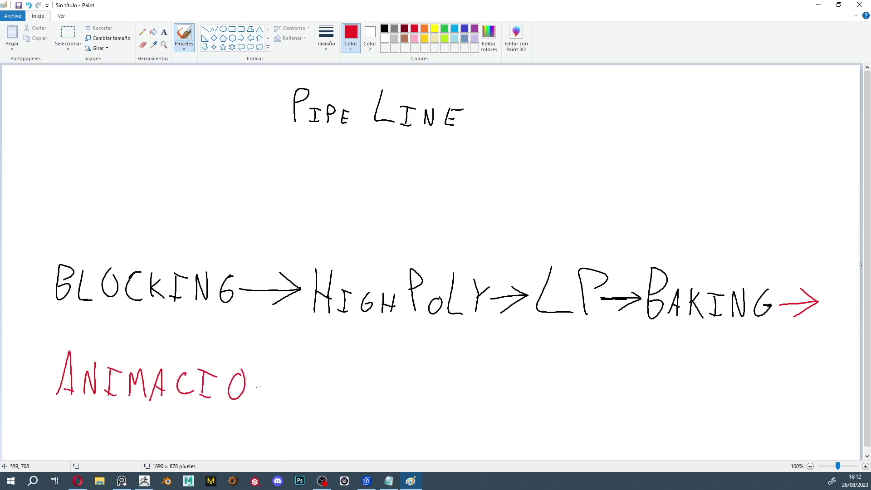
Write Posing in red under ANIMACIO, then close Paint without saving the sketch
left_click_drag(295, 336, 265, 430)
left_click_drag(310, 401, 316, 368)
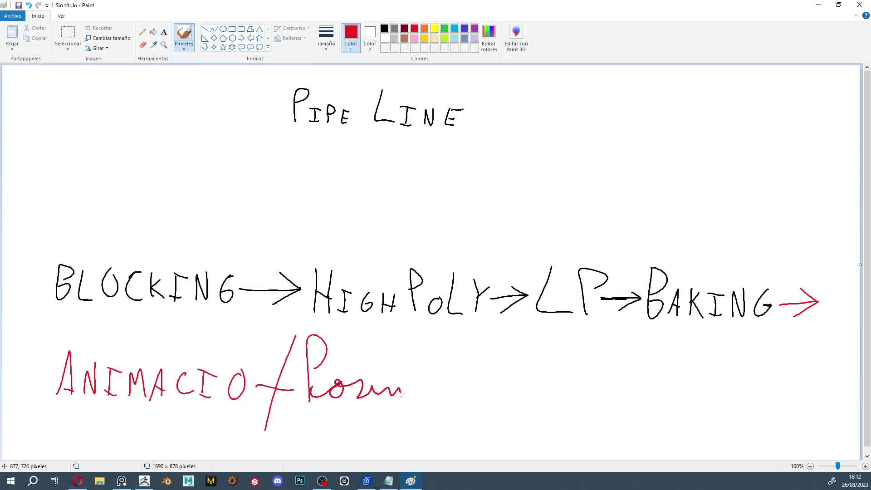
left_click_drag(422, 402, 407, 420)
left_click(367, 373)
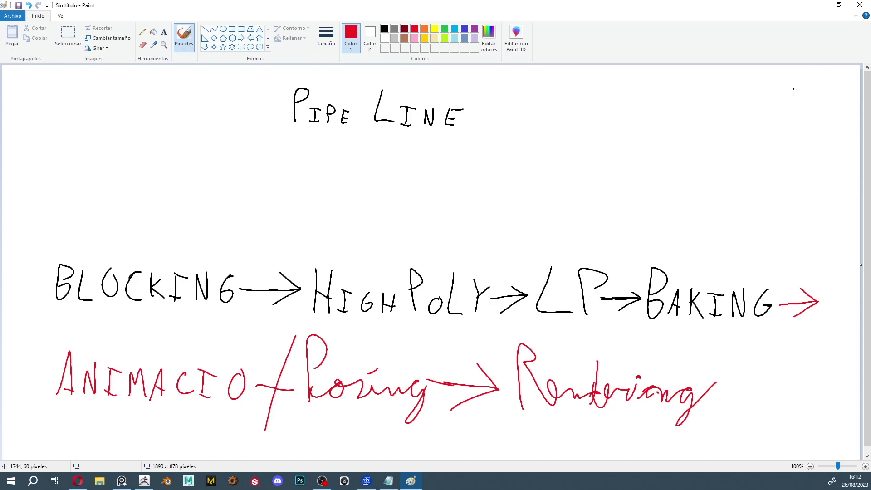
left_click(858, 8)
left_click(443, 245)
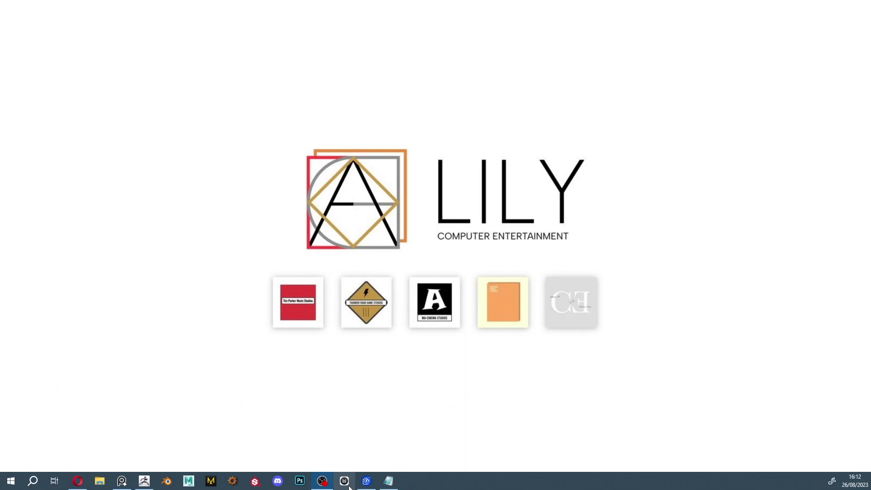
Back in ZBrush, zoom out on the sphere and select an enlarged Move brush (B, M, V)
left_click(144, 481)
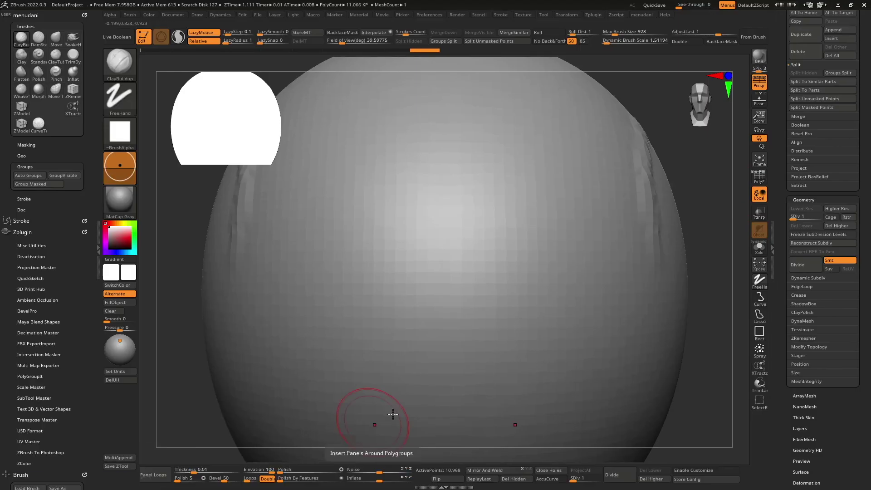
mouse_move(514, 356)
right_mouse_down("ctrl")
mouse_move(492, 288)
mouse_move(473, 279)
mouse_move(429, 361)
right_mouse_up("ctrl")
key("b")
key("m")
key("v")
mouse_move(451, 315)
right_mouse_down("ctrl")
mouse_move(437, 318)
mouse_move(447, 331)
mouse_move(452, 314)
mouse_move(479, 315)
mouse_move(430, 216)
mouse_move(372, 320)
right_mouse_up("ctrl")
right_click(373, 320)
Pull the sphere's bottom down with the Move brush into an egg shape, refining its lower-right side
left_click_drag(363, 354, 367, 409)
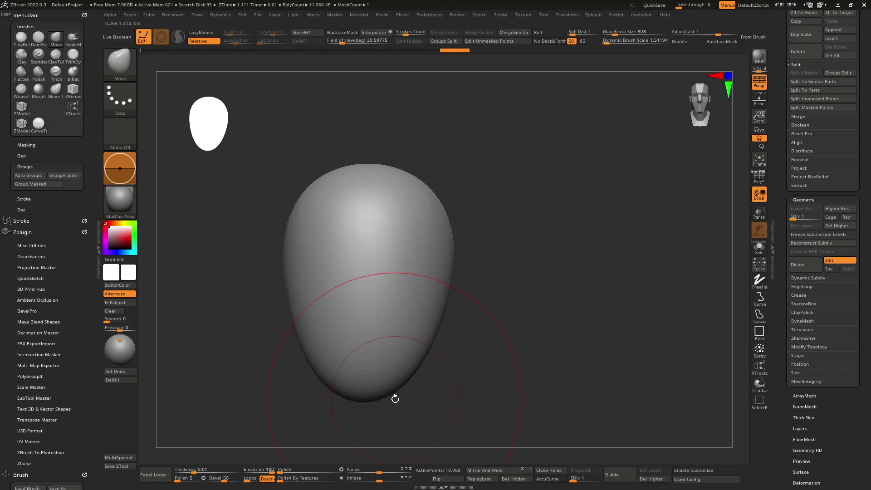
right_click(424, 352)
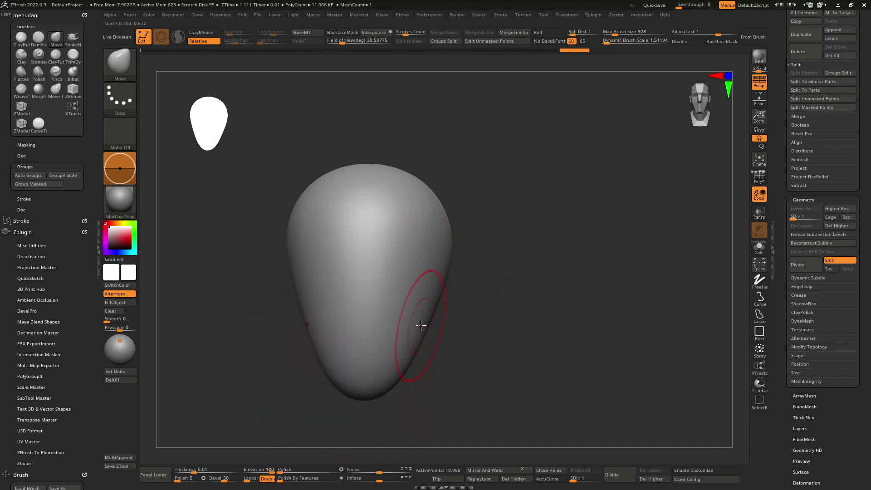
left_click_drag(408, 321, 426, 343)
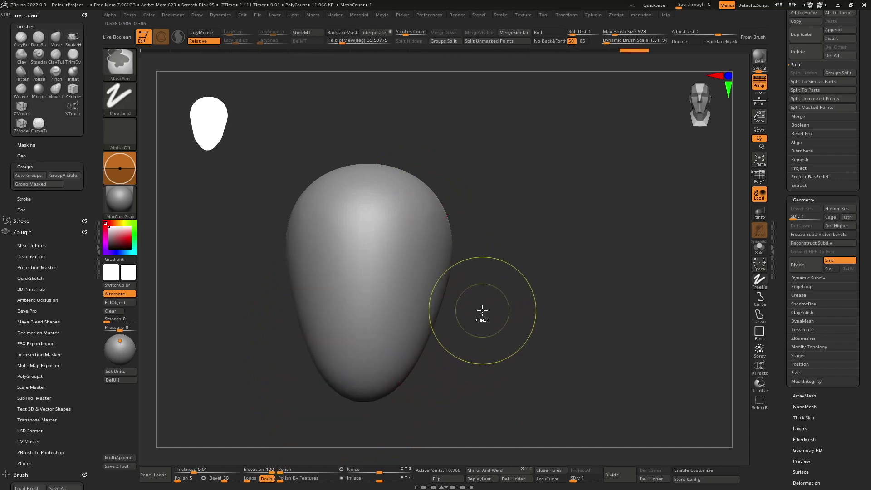
key("ctrl+z")
key("ctrl+z")
left_click_drag(453, 323, 474, 325)
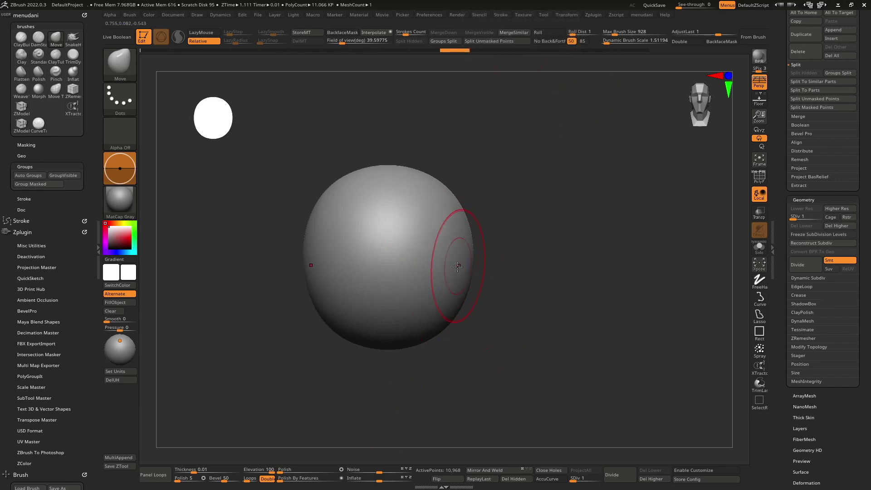
mouse_move(384, 301)
left_mouse_down()
mouse_move(389, 339)
mouse_move(488, 365)
mouse_move(510, 348)
mouse_move(561, 335)
left_mouse_up()
Try a ClayBuildup ridge on the head's lower right, then undo it
key("l")
mouse_move(499, 321)
left_mouse_down()
mouse_move(513, 313)
mouse_move(502, 347)
left_mouse_up()
left_click_drag(542, 318, 498, 353)
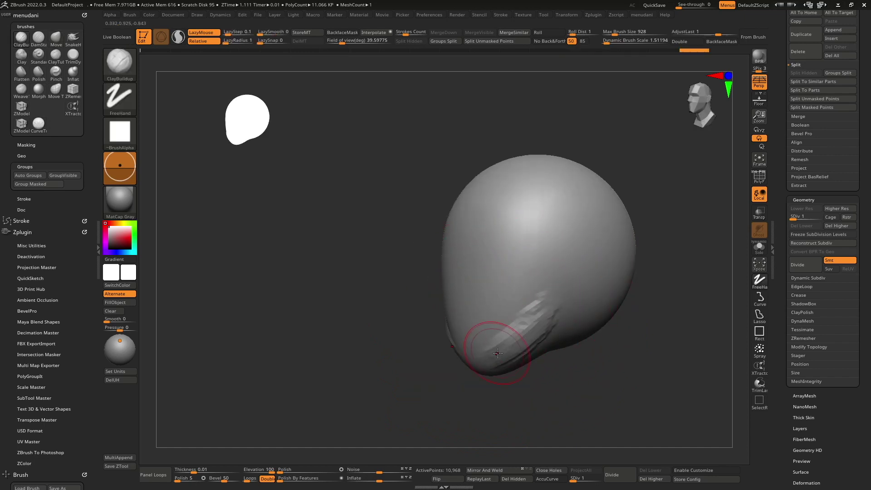
mouse_move(498, 353)
right_mouse_down("shift")
mouse_move(490, 355)
mouse_move(522, 327)
mouse_move(526, 309)
mouse_move(572, 310)
right_mouse_up("shift")
key("ctrl+z")
Smooth the fold on the lower right and reshape the lower part of the head
key("space")
left_click_drag(521, 287, 517, 315)
mouse_move(517, 315)
right_mouse_down()
mouse_move(451, 350)
mouse_move(467, 386)
mouse_move(515, 331)
mouse_move(478, 342)
right_mouse_up()
left_click_drag(476, 330, 504, 331, "shift")
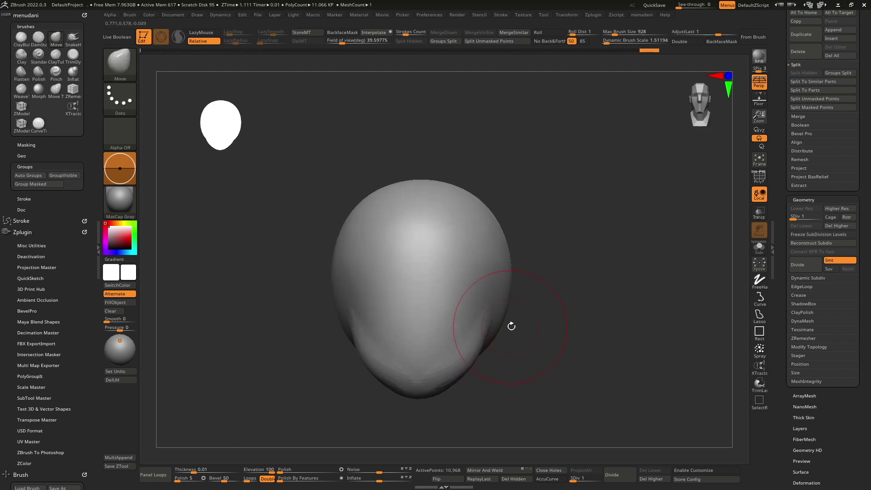
right_click_drag(444, 359, 480, 329, "alt")
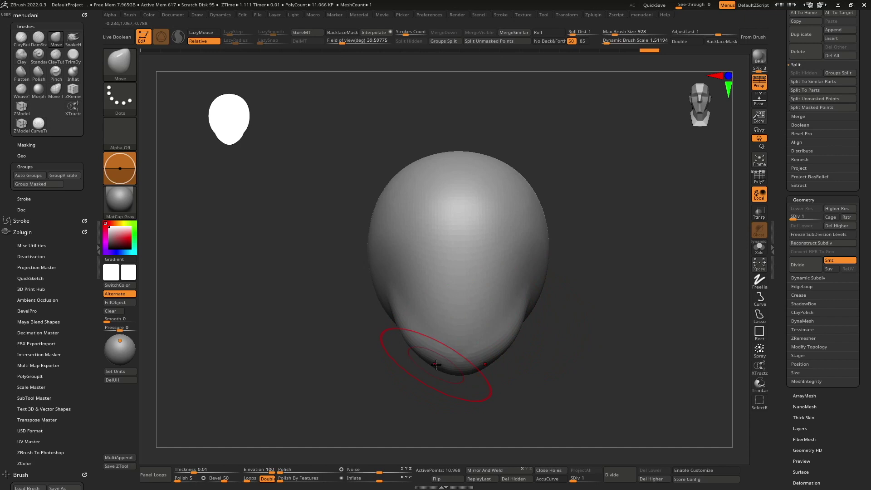
left_click_drag(492, 345, 457, 347)
right_click_drag(456, 347, 511, 338)
Smooth the lower bulge and move the lower-right cheek bulge down and left
key("shift")
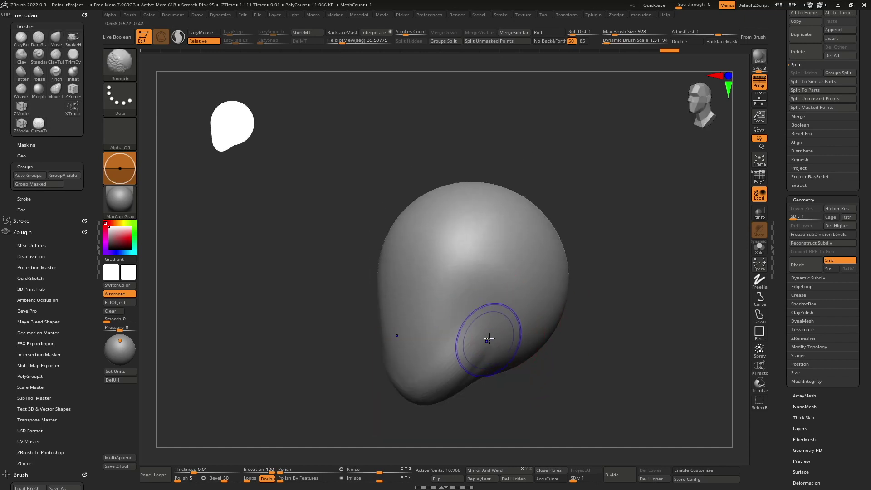
key("ctrl+z")
left_click_drag(456, 379, 418, 346, "shift")
mouse_move(419, 346)
right_mouse_down()
mouse_move(507, 338)
mouse_move(461, 318)
mouse_move(482, 292)
right_mouse_up()
right_click(461, 318)
left_click_drag(495, 319, 480, 335)
Paint a MaskPen mask patch on the head's lower front
mouse_move(477, 335)
right_mouse_down()
mouse_move(456, 331)
mouse_move(482, 335)
mouse_move(491, 209)
mouse_move(496, 331)
mouse_move(478, 266)
right_mouse_up()
left_click_drag(471, 284, 481, 318, "ctrl")
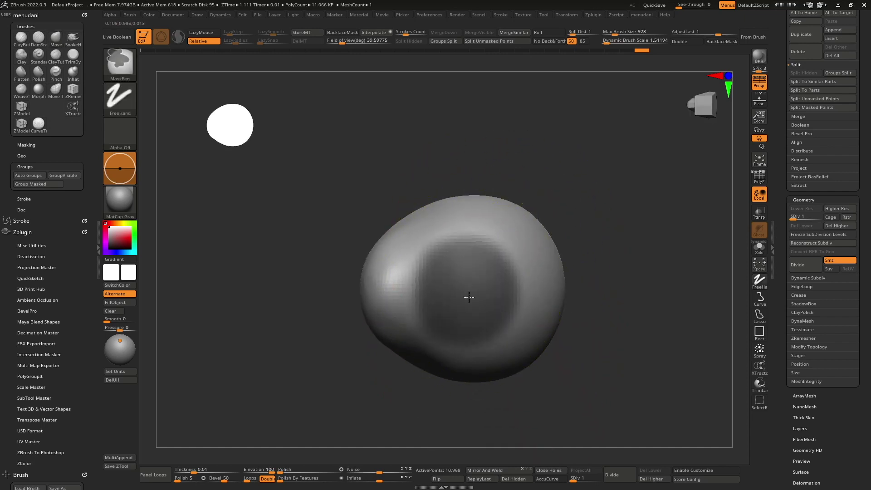
mouse_move(481, 318)
right_mouse_down()
mouse_move(495, 355)
mouse_move(529, 349)
mouse_move(461, 391)
mouse_move(462, 346)
right_mouse_up()
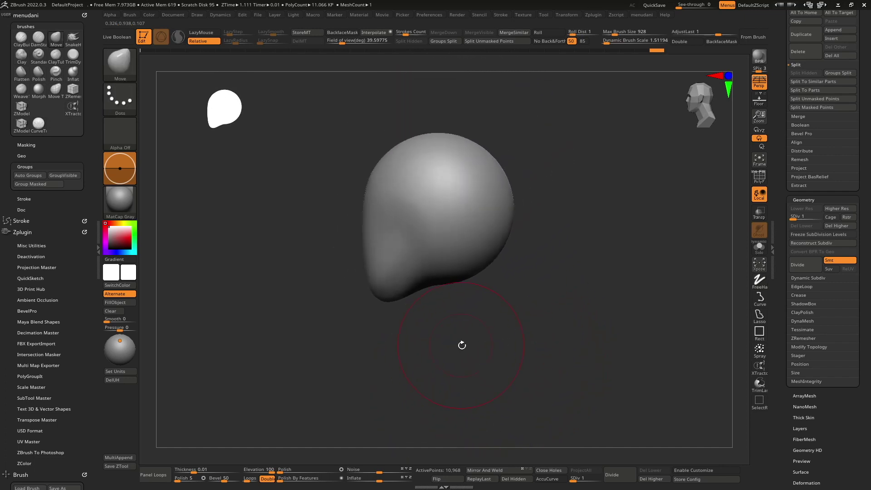
Invert the mask and use Transpose (W) to pull the unmasked part into a neck
left_click(478, 336, "ctrl")
key("w")
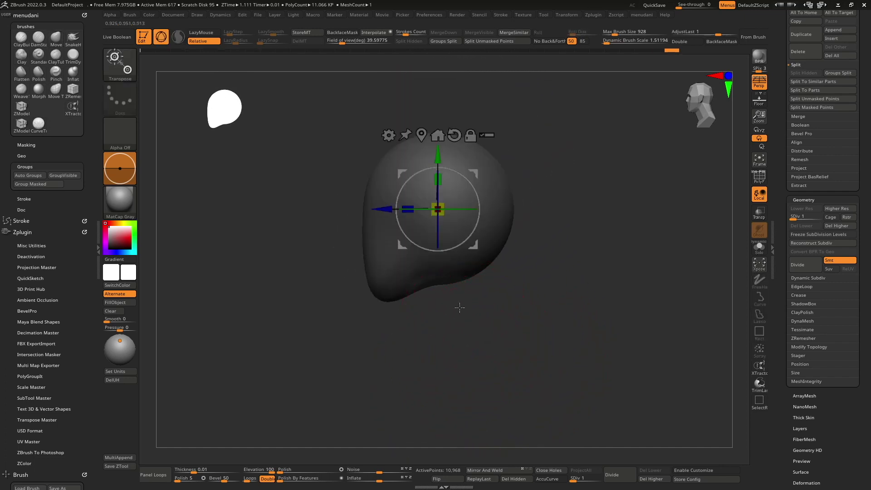
mouse_move(477, 248)
left_mouse_down()
mouse_move(500, 355)
mouse_move(494, 416)
left_mouse_up()
left_click_drag(455, 381, 521, 386)
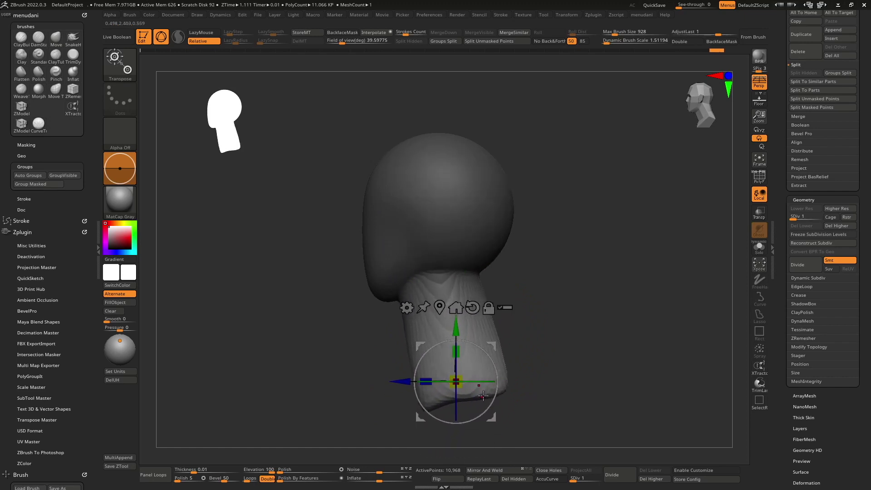
Undo the neck extrusion and earlier reshaping back toward a rounder head
key("ctrl+z")
key("ctrl+z")
key("ctrl+z")
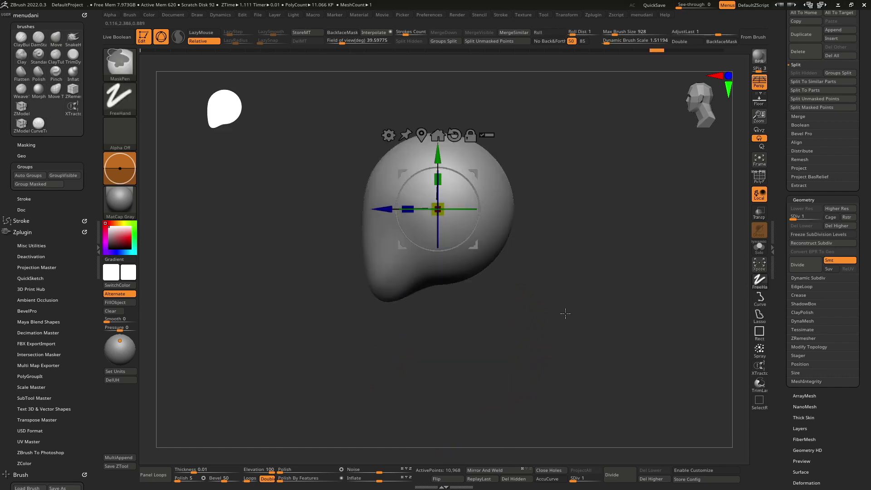
mouse_move(487, 321)
left_mouse_down()
mouse_move(488, 305)
mouse_move(537, 305)
mouse_move(504, 335)
left_mouse_up()
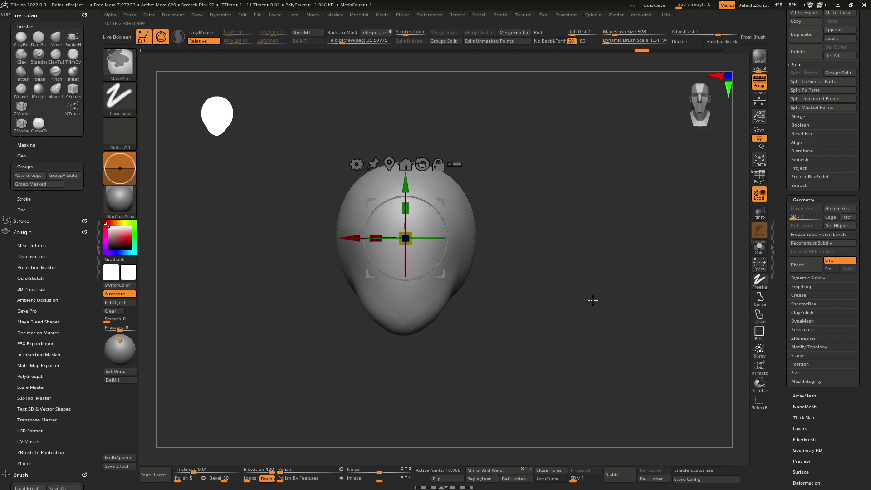
key("ctrl+z")
key("ctrl+z")
key("ctrl+z")
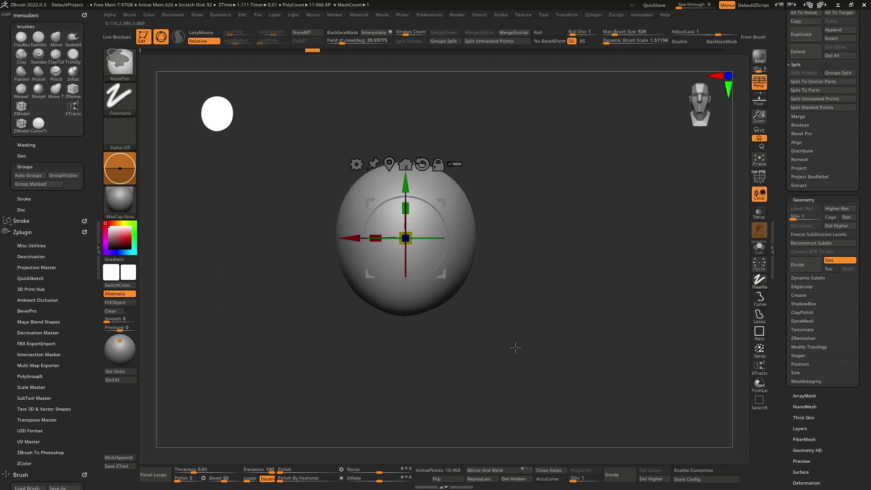
Undo all the way back to the original round sphere, dismissing the undo history warning
key("ctrl+z")
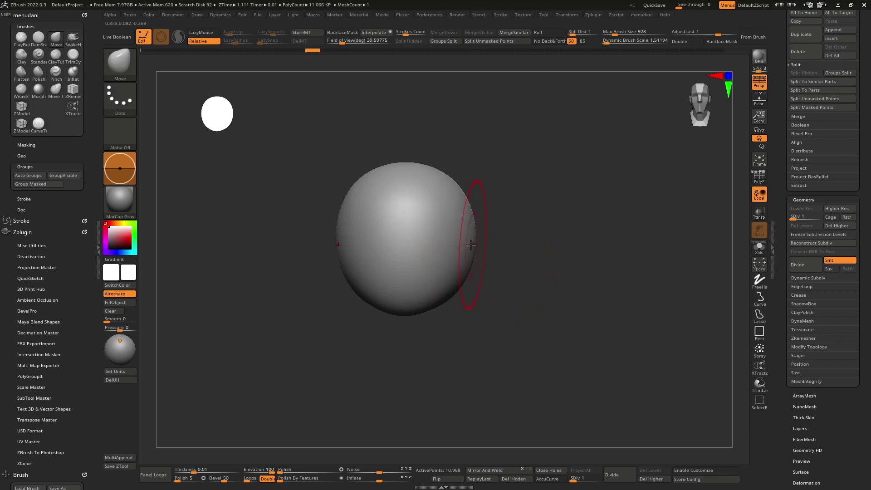
key("ctrl+z")
key("ctrl+z")
key("ctrl+z")
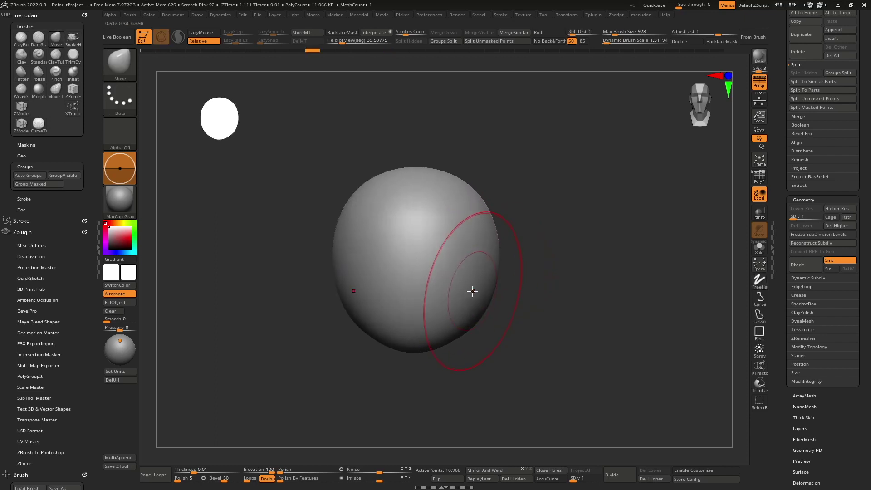
key("ctrl+z")
key("ctrl+z")
key("ctrl+z")
key("ctrl+z")
mouse_move(447, 313)
left_mouse_down("ctrl")
mouse_move(411, 369)
mouse_move(515, 336)
left_mouse_up("ctrl")
left_click(416, 396)
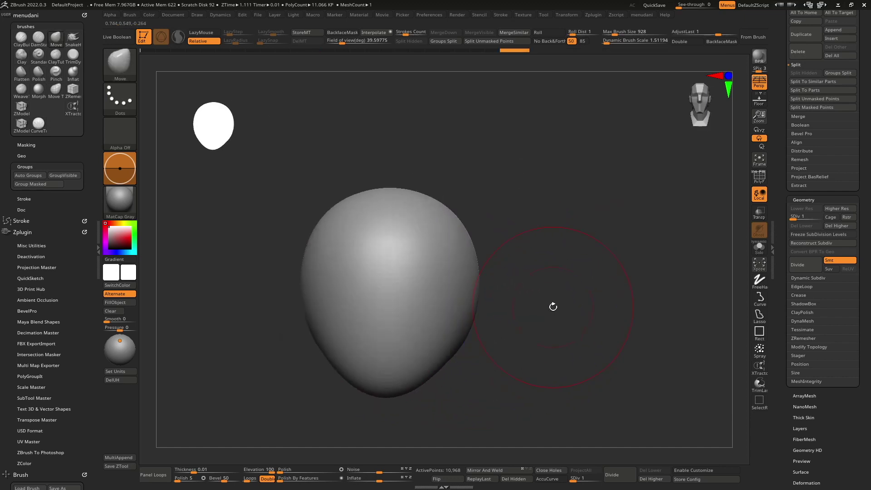
key("ctrl+z")
key("ctrl+z")
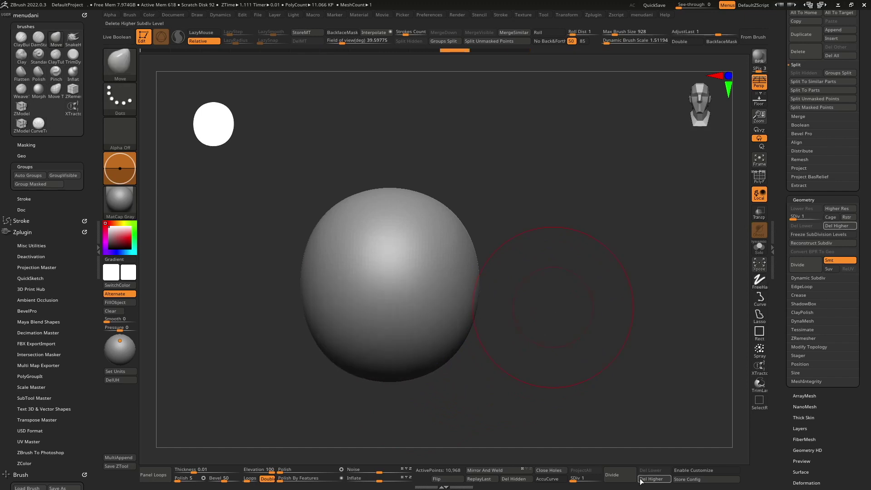
Reshape the sphere's bottom into an upright egg-like head and orbit to check it
left_click_drag(422, 376, 420, 347)
left_click_drag(395, 385, 401, 358)
mouse_move(458, 384)
left_mouse_down("alt")
mouse_move(523, 340)
mouse_move(484, 364)
mouse_move(535, 309)
left_mouse_up("alt")
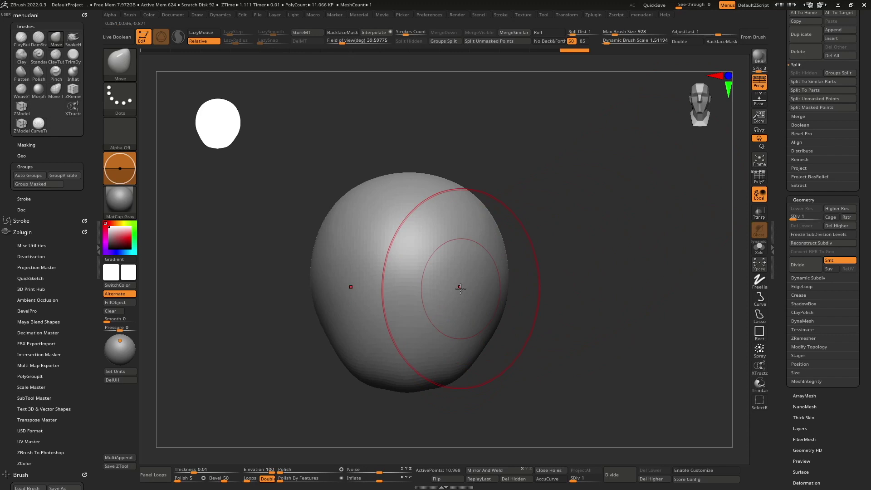
mouse_move(460, 288)
right_mouse_down()
mouse_move(411, 320)
mouse_move(404, 381)
right_mouse_up()
mouse_move(472, 303)
right_mouse_down("ctrl")
mouse_move(475, 291)
mouse_move(432, 247)
right_mouse_up("ctrl")
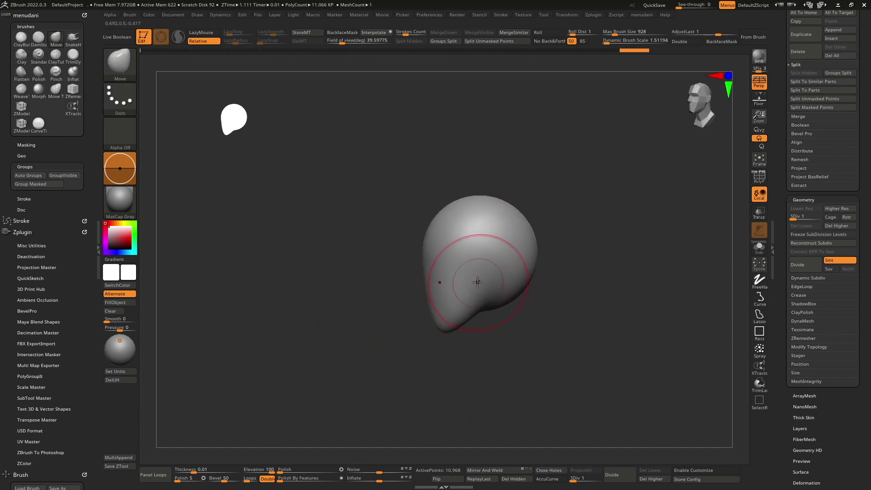
mouse_move(480, 294)
right_mouse_down()
mouse_move(516, 282)
mouse_move(461, 286)
mouse_move(473, 334)
right_mouse_up()
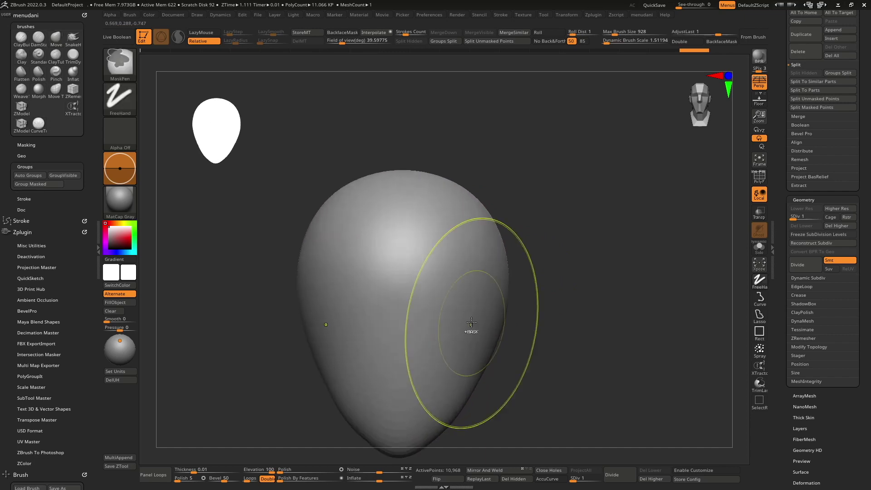
Subdivide the head with Ctrl+D up to SDiv level 4
key("ctrl+d")
key("ctrl+d")
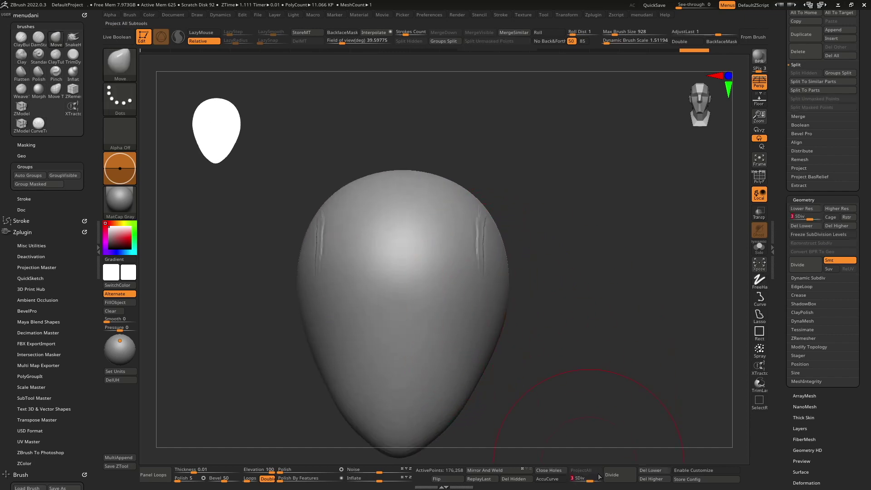
key("ctrl+d")
right_click_drag(486, 253, 437, 292)
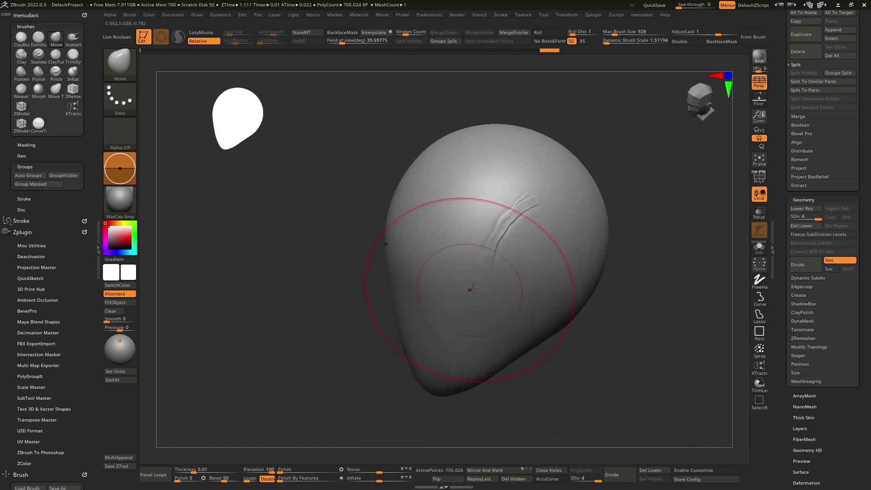
Switch to the ClayBuildup brush and smooth away the bump on the lower-right contour
key("b")
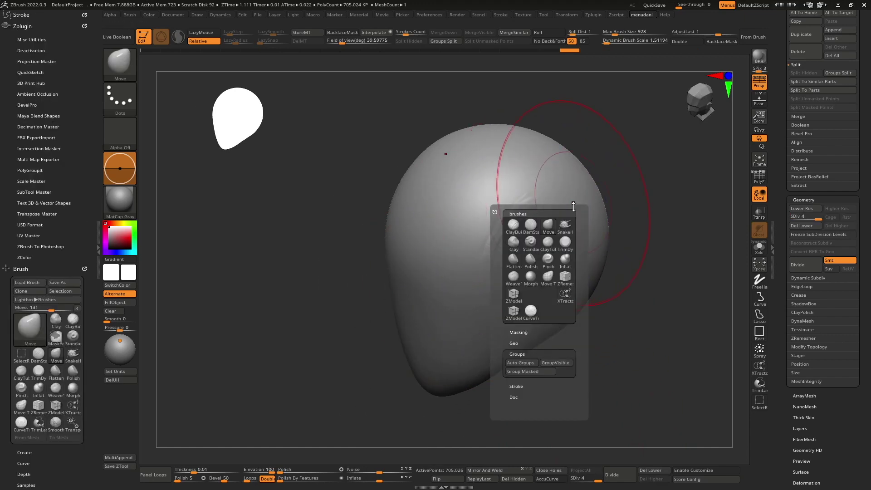
key("t")
key("d")
right_click(496, 282)
key("b")
key("c")
key("b")
mouse_move(496, 272)
right_mouse_down()
mouse_move(506, 289)
mouse_move(486, 331)
mouse_move(511, 272)
mouse_move(524, 281)
right_mouse_up()
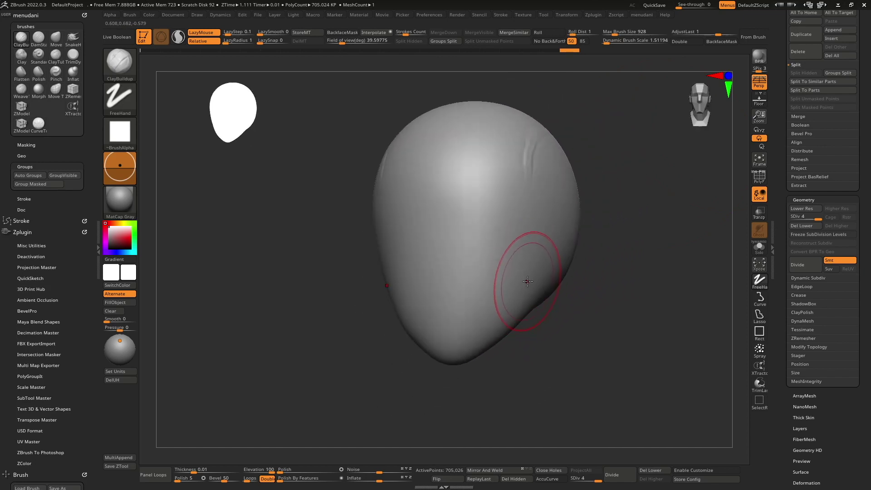
mouse_move(526, 283)
left_mouse_down()
mouse_move(496, 299)
mouse_move(485, 290)
left_mouse_up()
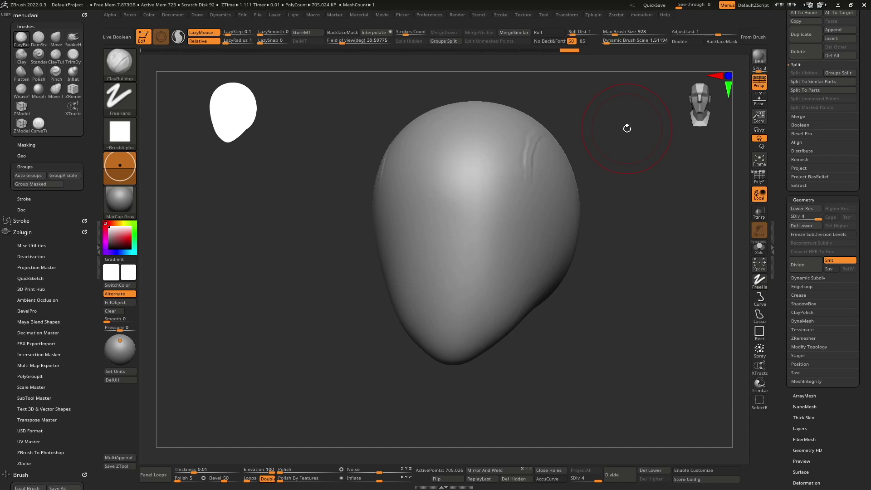
Flatten the crease marks on the upper surface with an enlarged trim brush
key("space")
left_click(511, 237)
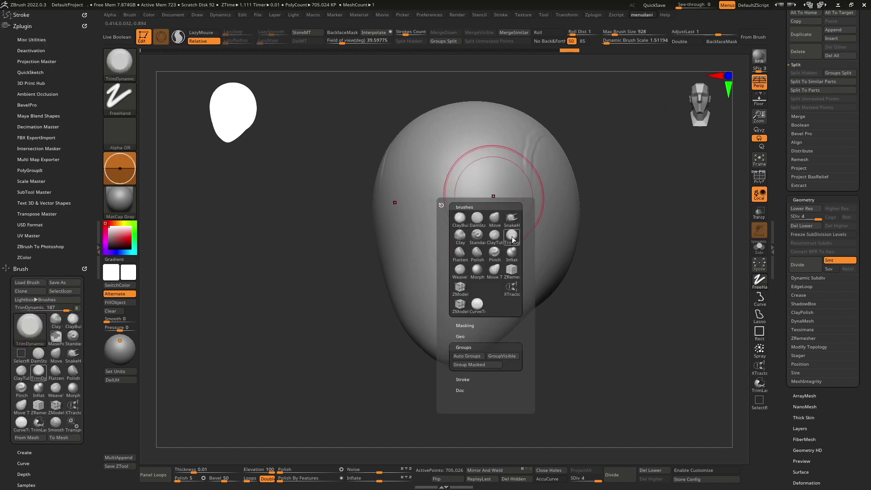
key("space")
left_click_drag(486, 227, 498, 228)
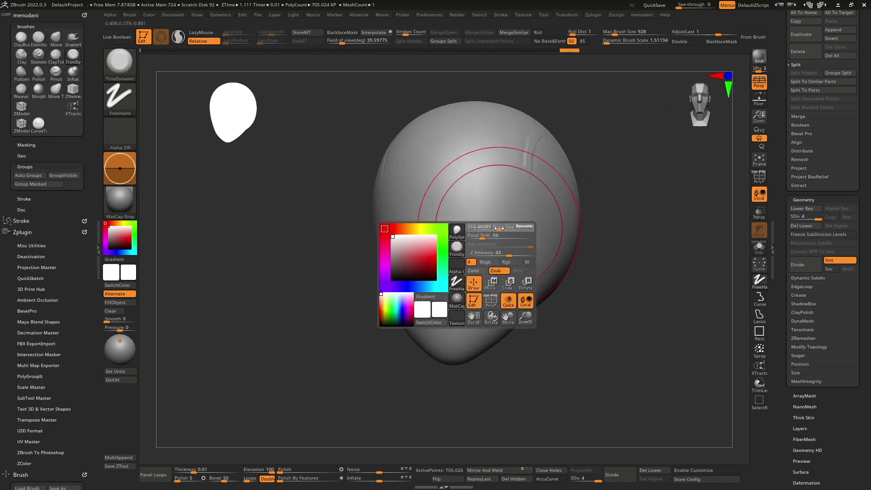
right_click_drag(513, 200, 489, 211)
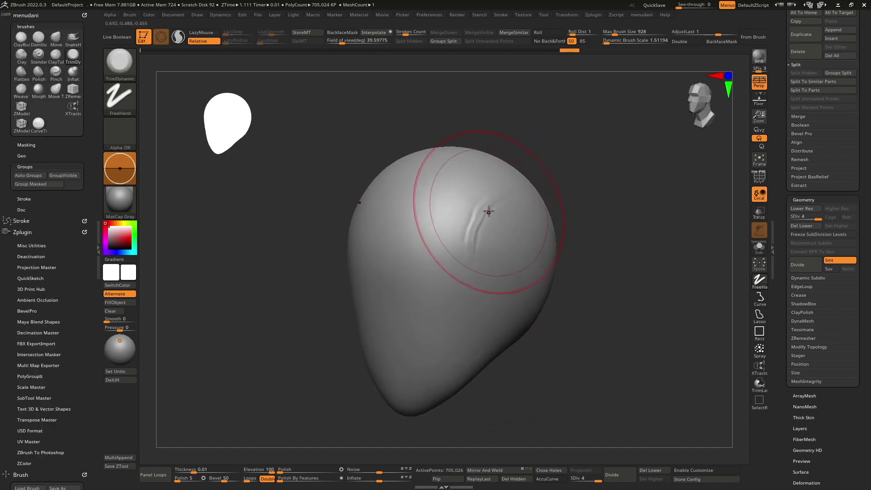
mouse_move(489, 211)
left_mouse_down()
mouse_move(473, 248)
mouse_move(449, 236)
left_mouse_up()
Try ClayBuildup ridges on the lower head, then undo them and orbit back to front
key("b")
key("c")
key("b")
key("space")
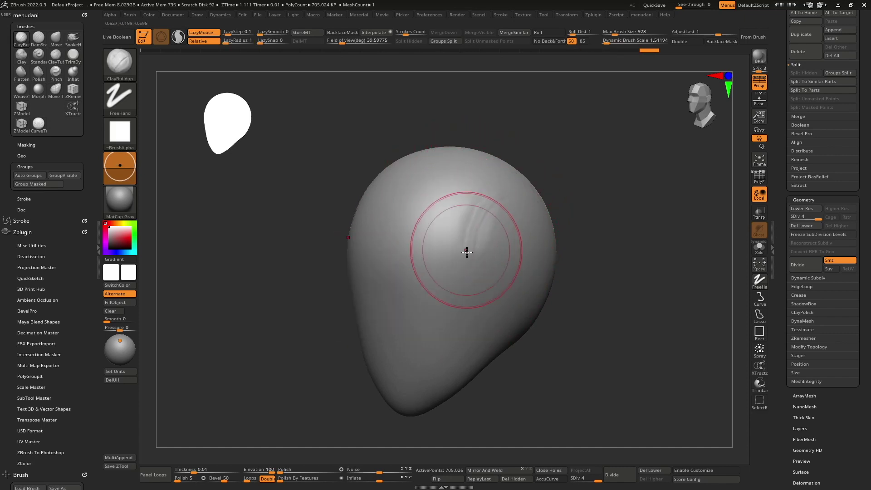
right_click_drag(437, 340, 464, 304)
left_click_drag(464, 304, 408, 345)
left_click_drag(441, 295, 414, 324)
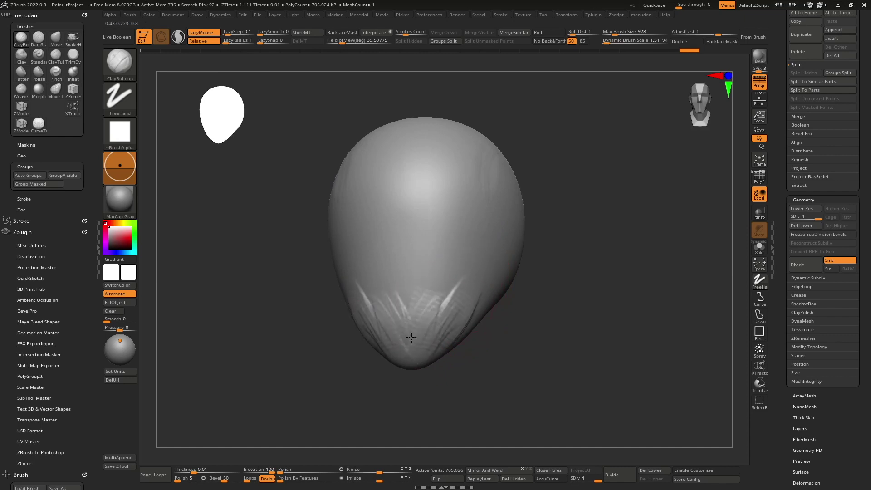
right_click_drag(458, 329, 422, 327)
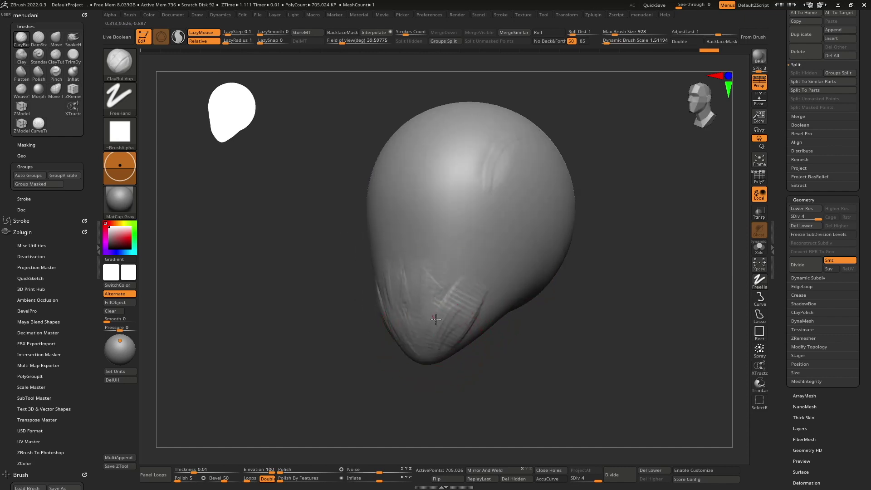
key("ctrl+z")
key("ctrl+z")
key("ctrl+z")
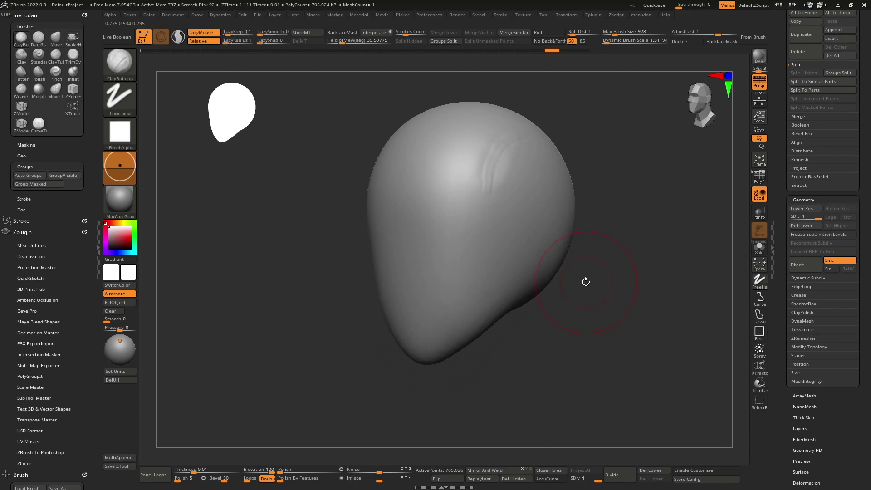
left_click_drag(586, 282, 597, 290)
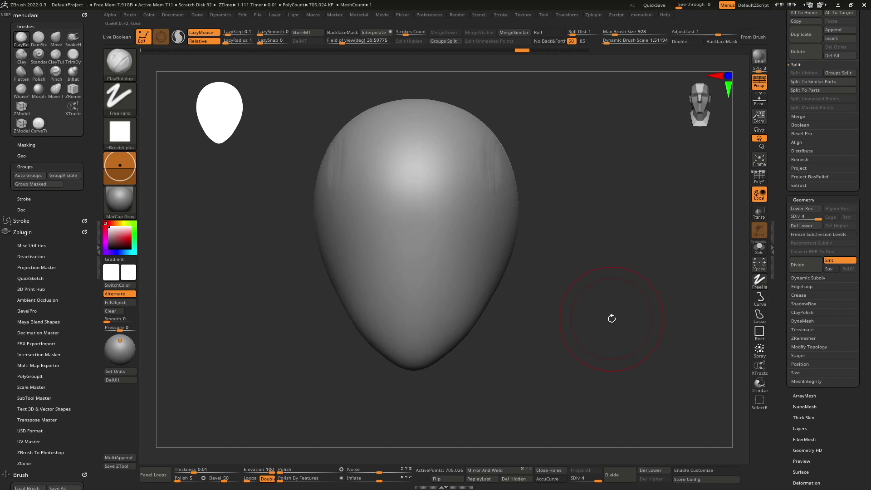
Undo five more history steps until the head is the subdivided round sphere at level 3
key("ctrl+z")
key("ctrl+z")
key("ctrl+z")
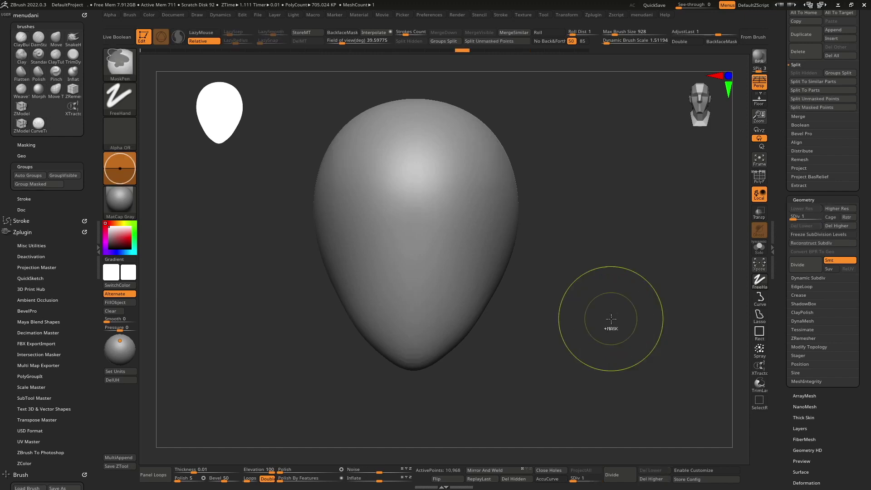
key("ctrl+z")
key("ctrl+z")
key("ctrl+z")
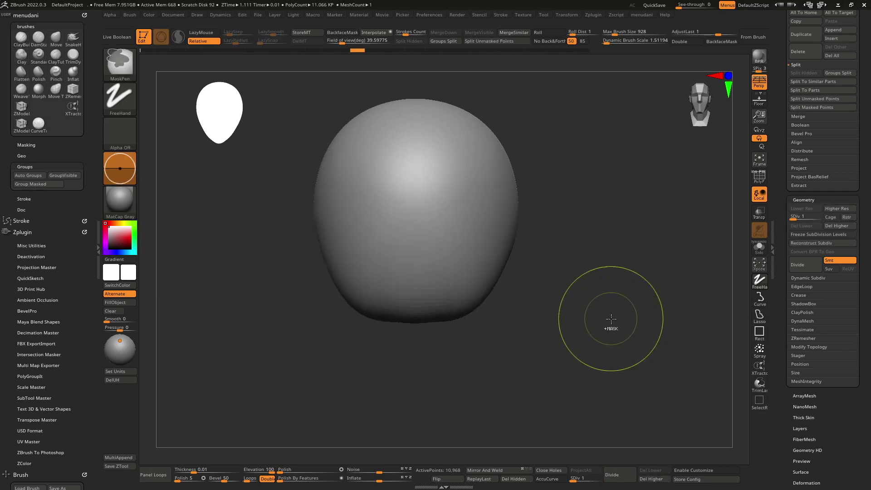
key("ctrl+z")
key("ctrl+z")
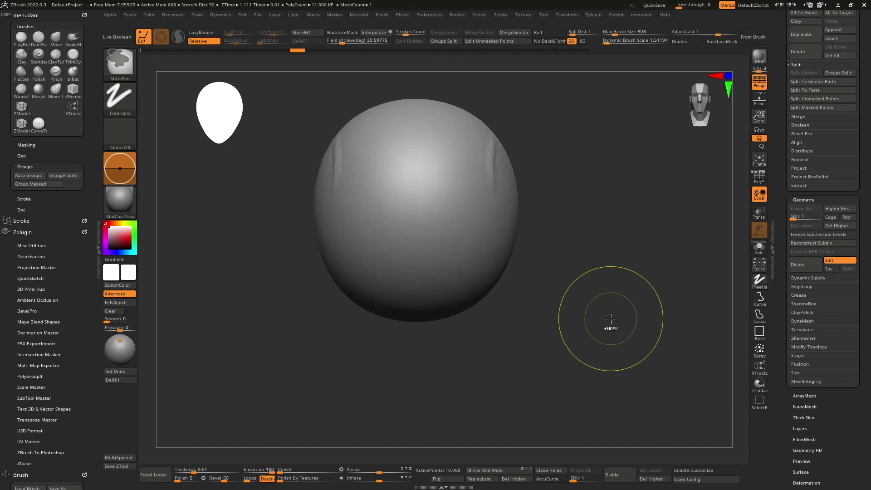
key("ctrl+z")
key("ctrl+z")
key("ctrl+z")
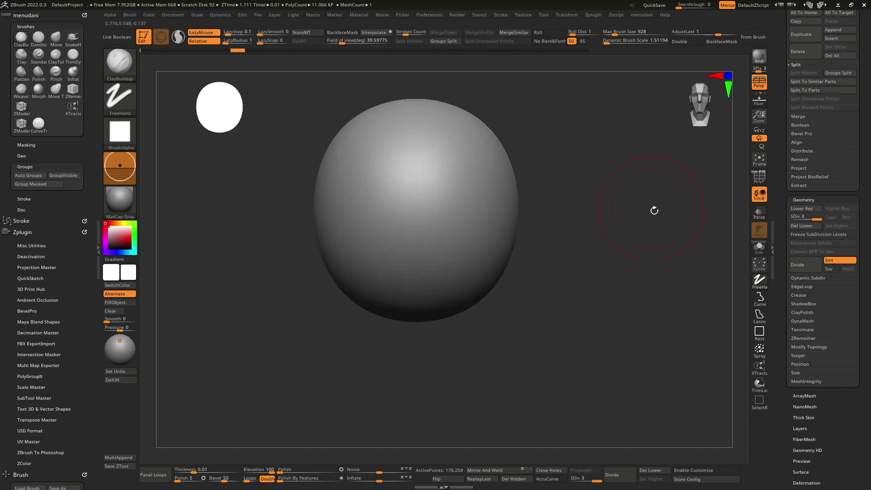
key("ctrl+z")
key("ctrl+z")
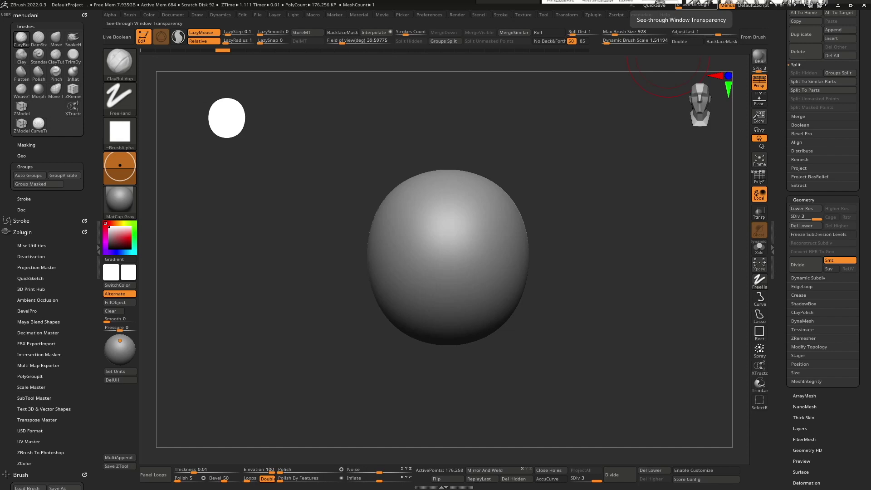
key("alt+Tab")
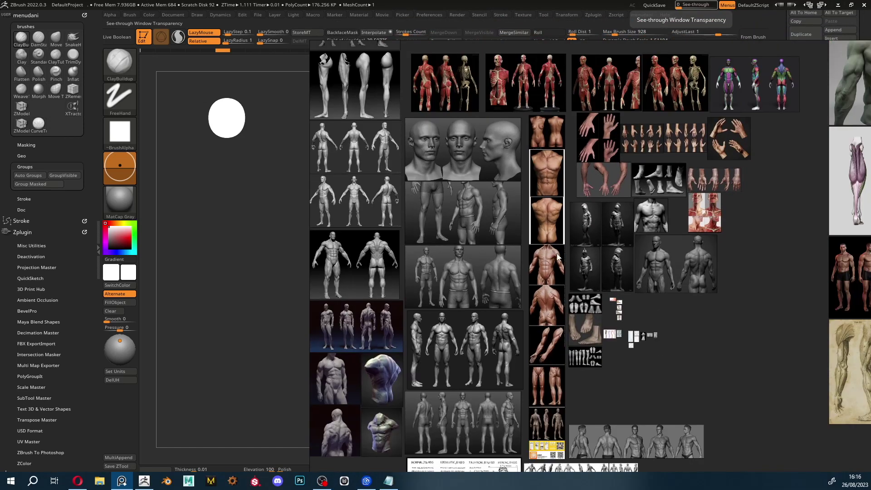
middle_click_drag(540, 222, 492, 222)
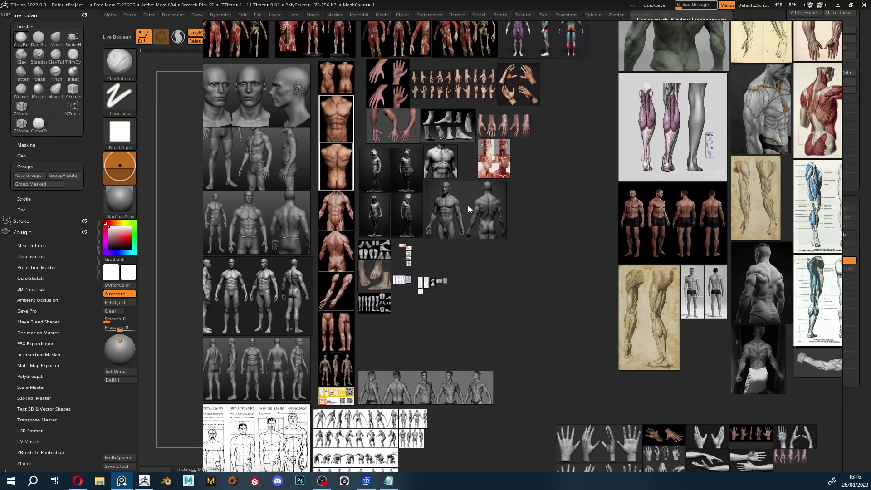
mouse_move(466, 204)
middle_mouse_down()
mouse_move(500, 271)
mouse_move(519, 251)
middle_mouse_up()
scroll(488, 318, "down", 2)
scroll(462, 244, "up", 4)
scroll(502, 227, "up", 3)
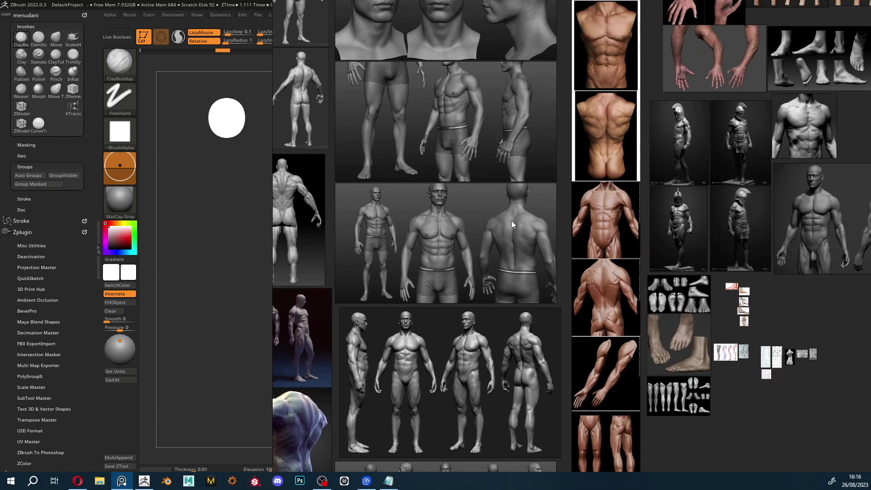
scroll(513, 254, "down", 2)
scroll(525, 317, "down", 1)
scroll(505, 324, "up", 2)
scroll(462, 233, "up", 4)
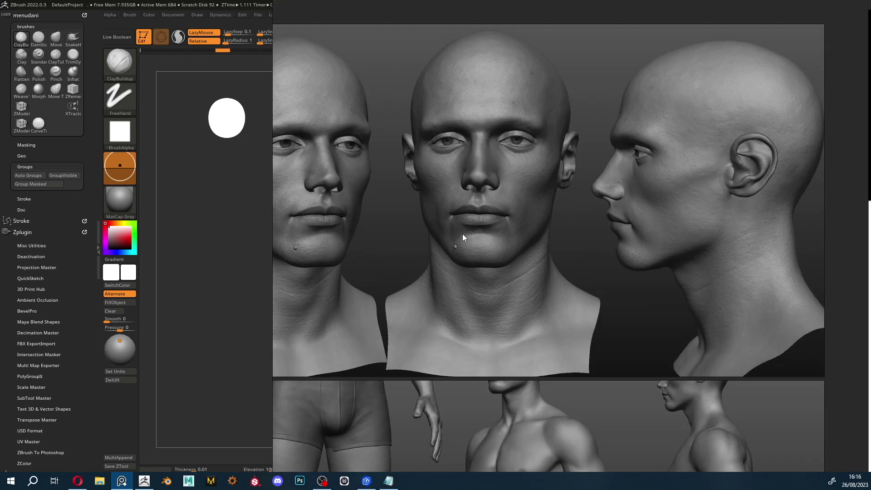
scroll(462, 233, "down", 1)
scroll(462, 234, "down", 4)
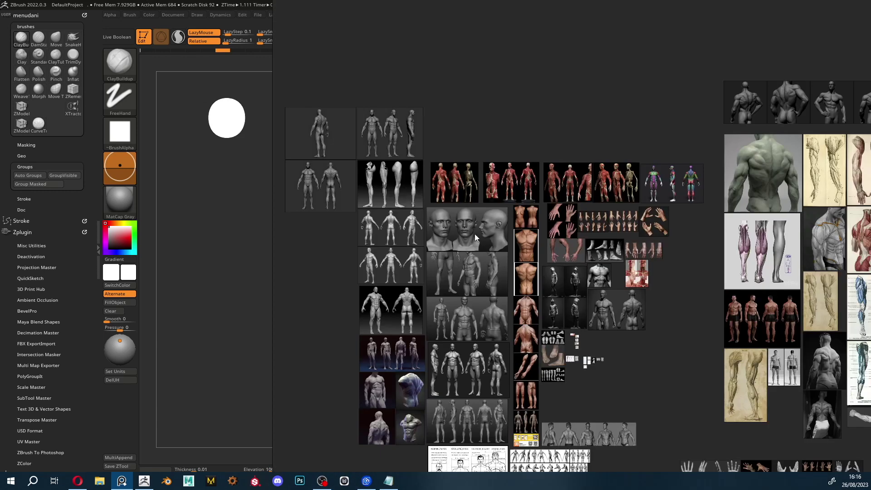
left_click_drag(475, 238, 472, 232)
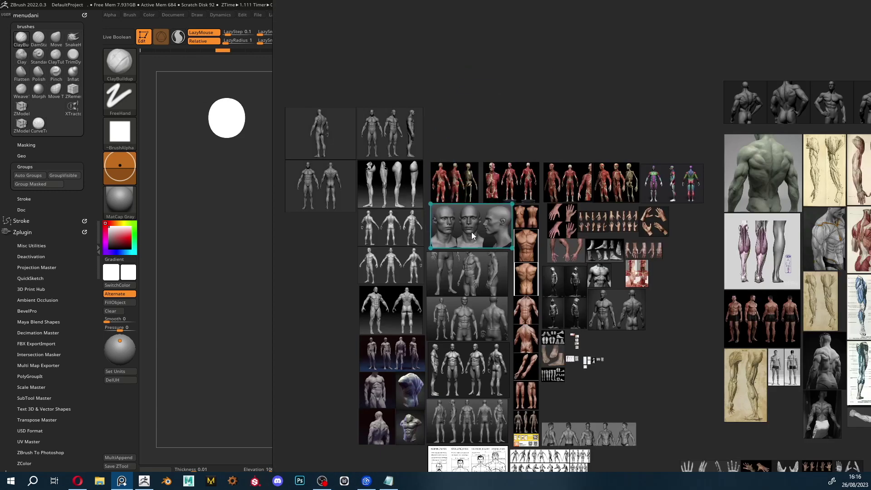
scroll(485, 269, "up", 2)
scroll(461, 289, "up", 3)
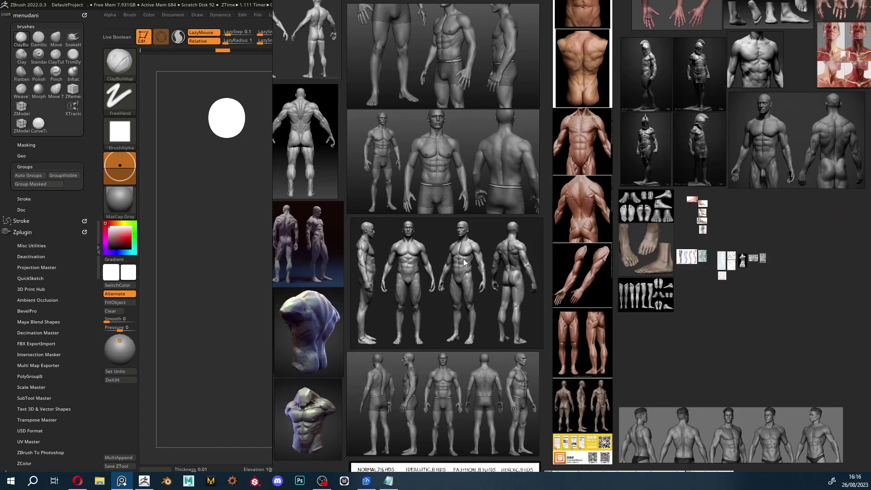
scroll(461, 290, "down", 5)
scroll(540, 266, "up", 2)
scroll(500, 240, "up", 2)
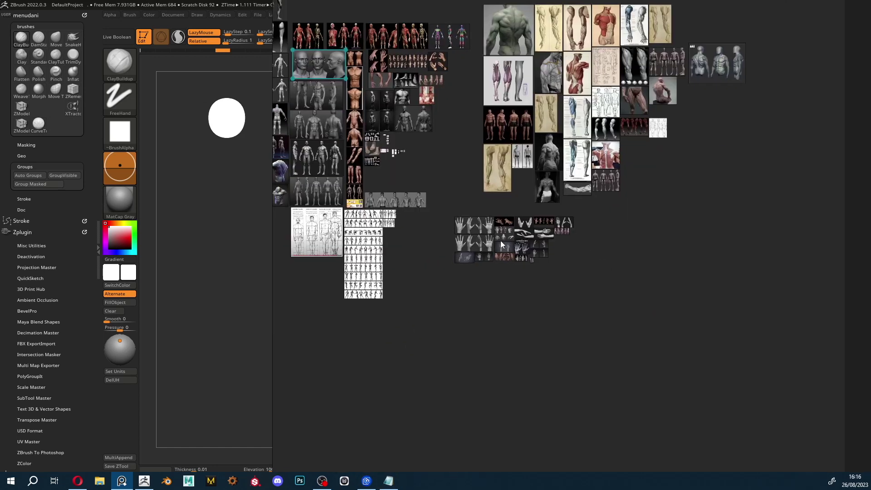
scroll(500, 241, "up", 2)
scroll(455, 246, "up", 2)
scroll(495, 261, "up", 1)
scroll(495, 261, "down", 1)
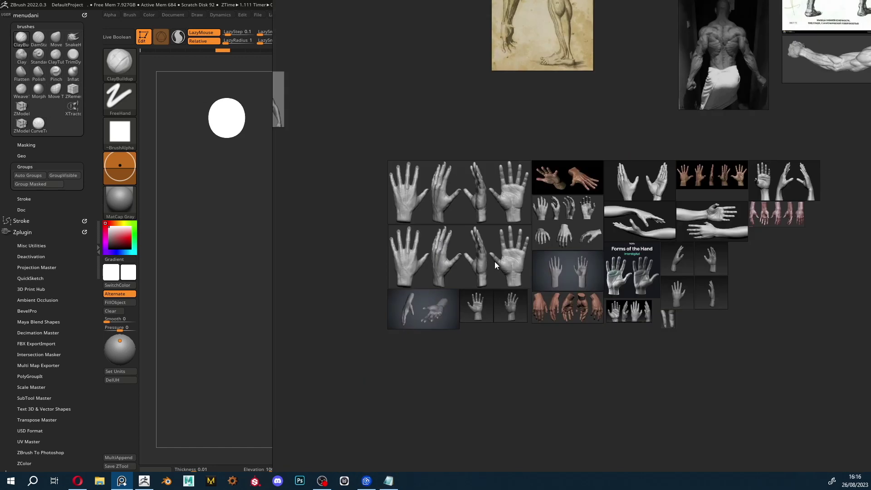
scroll(494, 261, "down", 3)
scroll(473, 274, "up", 2)
scroll(473, 273, "down", 1)
scroll(475, 193, "up", 3)
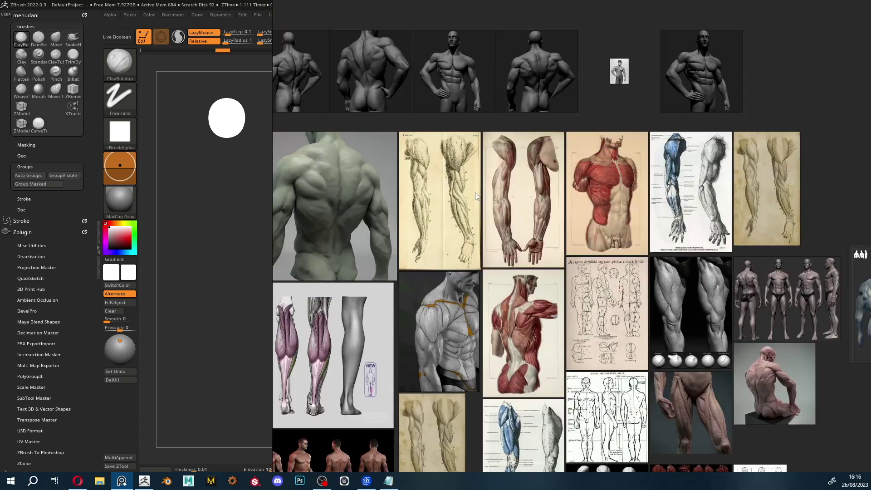
scroll(553, 287, "down", 2)
middle_click_drag(552, 310, 507, 194)
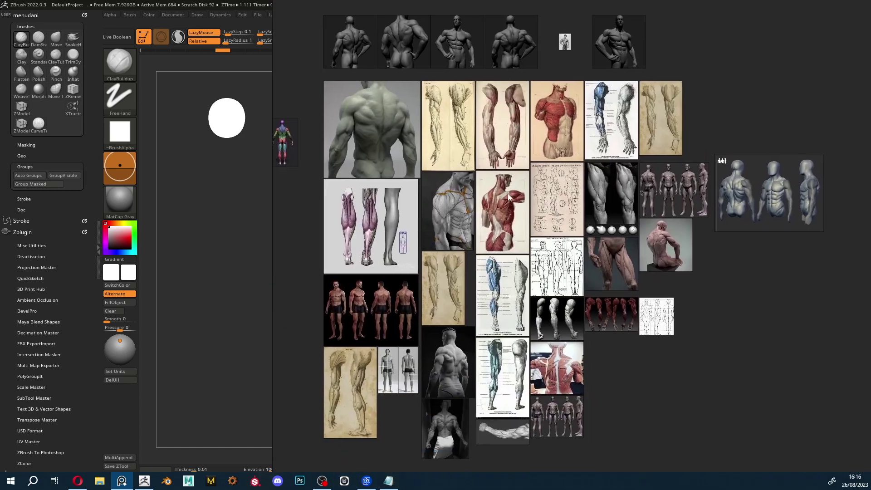
mouse_move(442, 183)
middle_mouse_down()
mouse_move(486, 254)
mouse_move(562, 202)
middle_mouse_up()
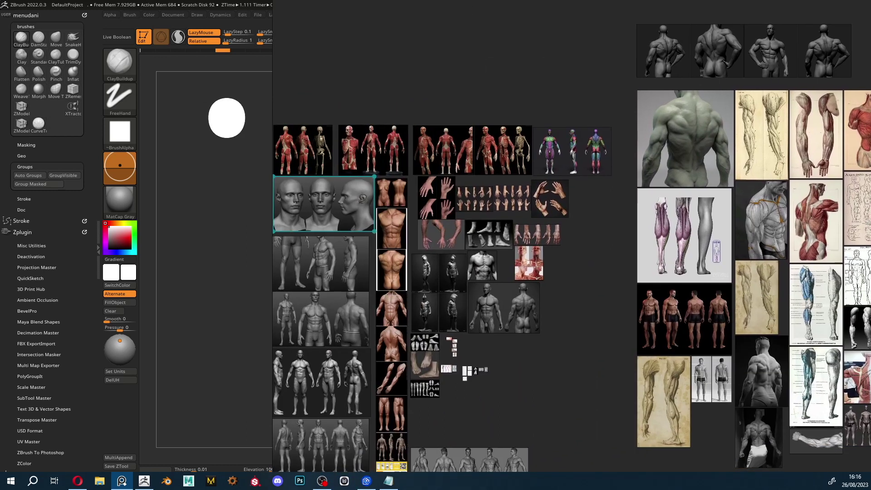
mouse_move(410, 229)
middle_mouse_down()
mouse_move(570, 227)
mouse_move(389, 184)
middle_mouse_up()
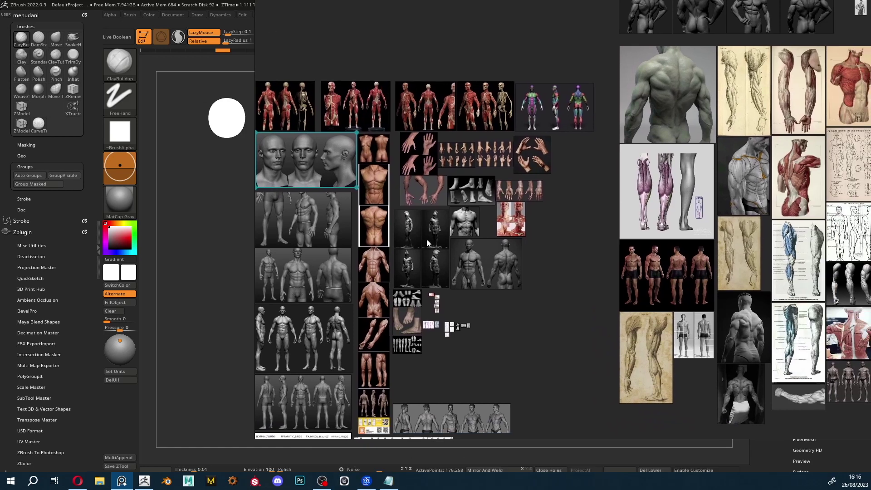
key("alt+Tab")
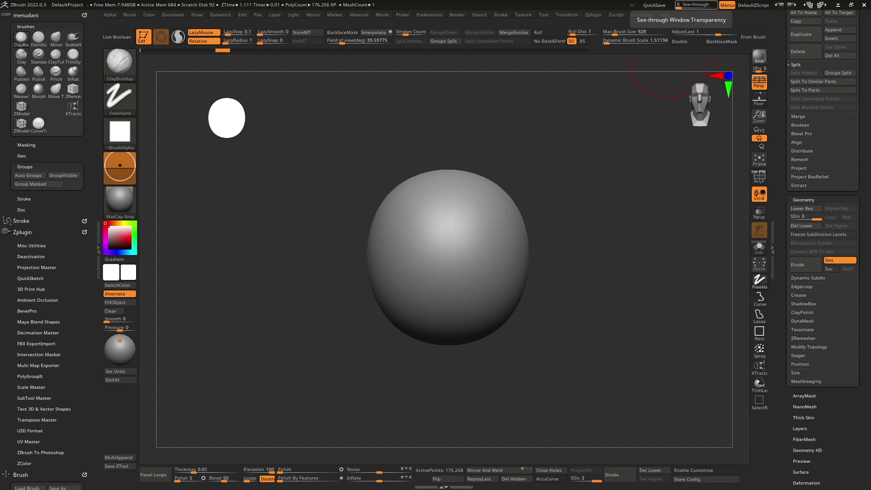
Delete the sphere's lower subdivision levels without applying Projection Master
left_click(650, 470)
key("g")
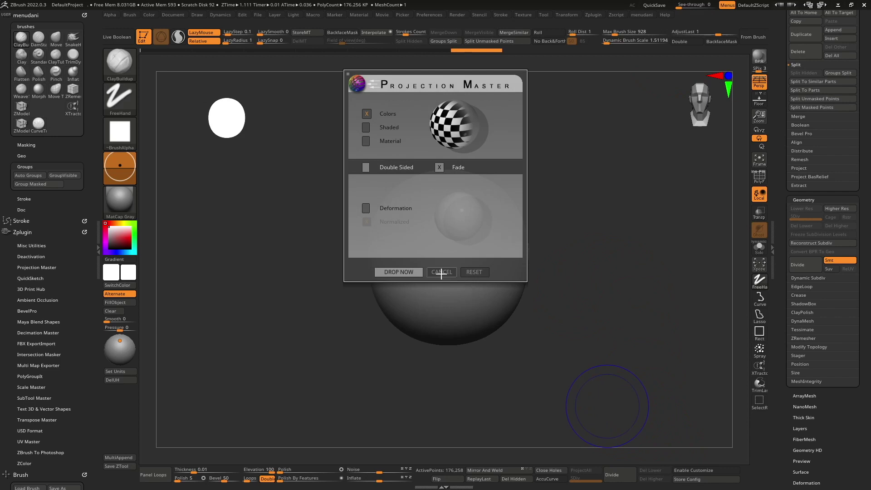
left_click(441, 274)
Frame the sphere in view and turn on the PolyFrame wireframe
key("f")
key("shift+f")
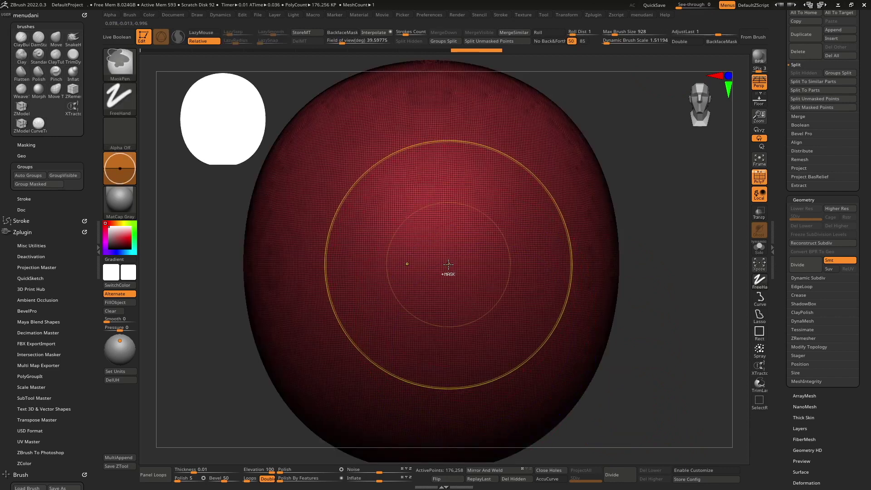
right_click_drag(449, 262, 523, 365, "ctrl")
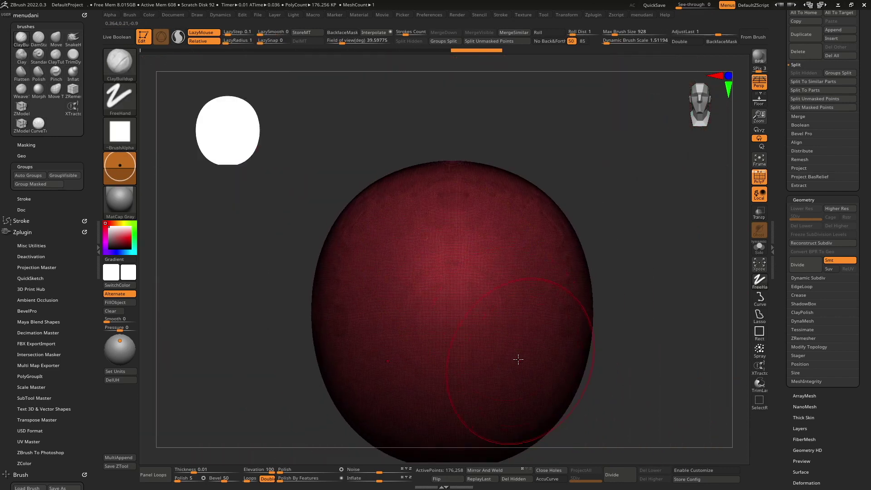
Hide PolyFrame and use the Move brush to pull two symmetric jowl bulges on the lower head
right_click_drag(524, 365, 461, 321)
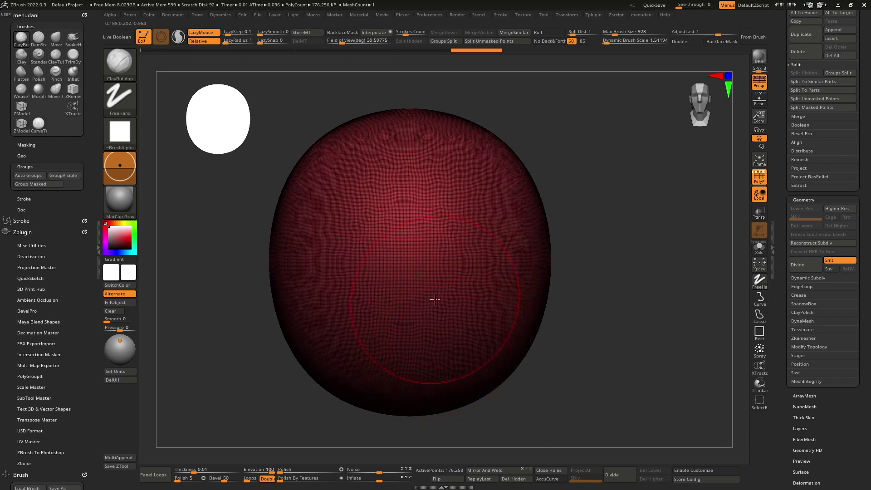
key("shift+f")
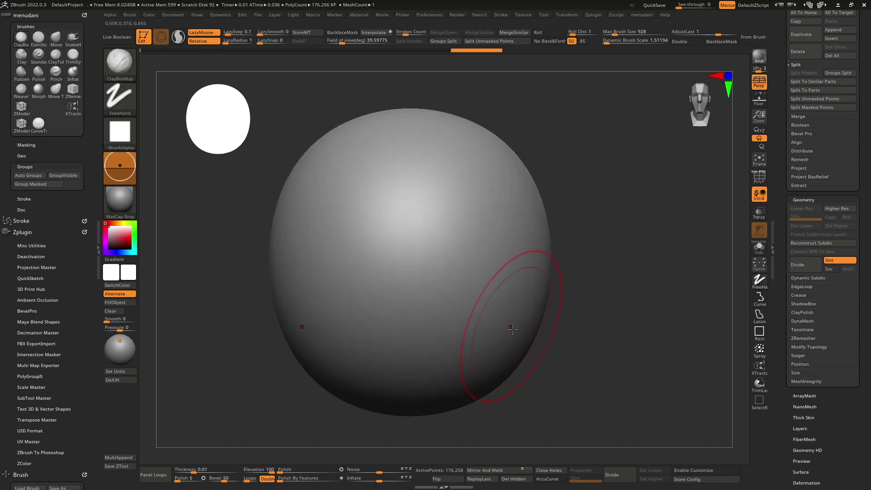
key("b")
key("m")
key("v")
mouse_move(514, 362)
left_mouse_down()
mouse_move(533, 405)
mouse_move(517, 350)
left_mouse_up()
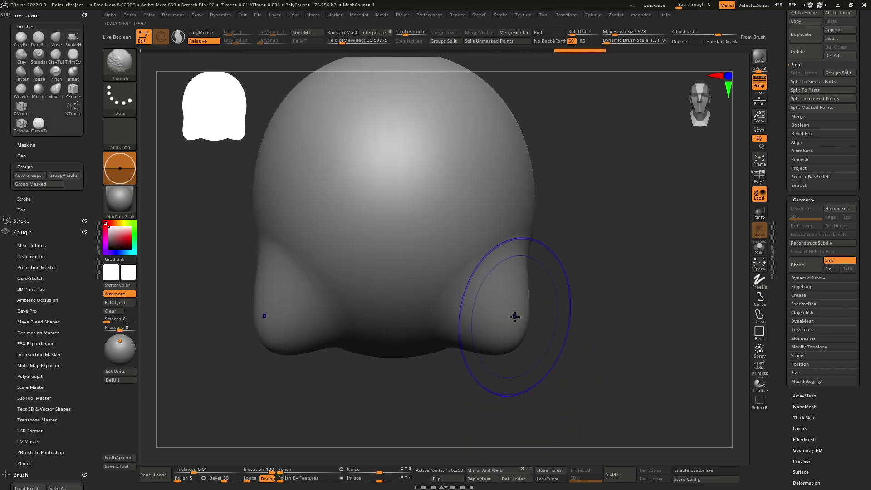
mouse_move(524, 287)
left_mouse_down()
mouse_move(545, 234)
mouse_move(485, 236)
left_mouse_up()
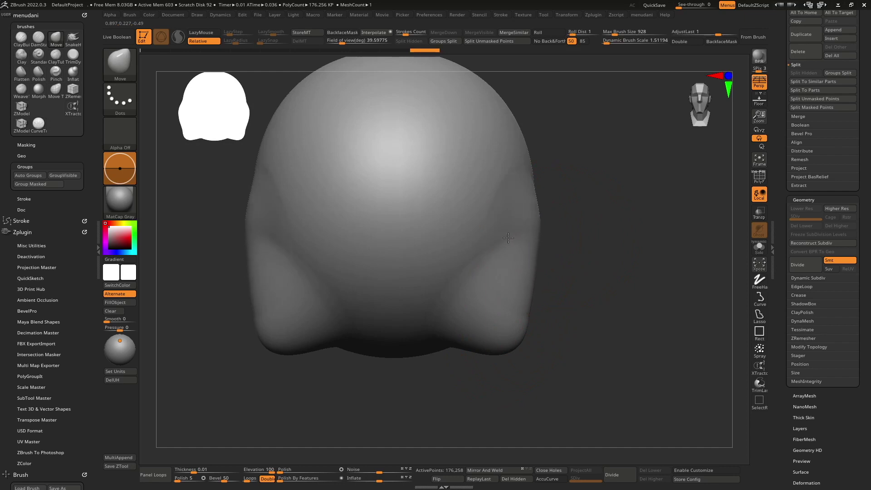
Zoom out to reframe the head and scroll the right tray to Geometry
key("ctrl")
mouse_move(480, 246)
right_mouse_down("ctrl")
mouse_move(467, 273)
mouse_move(564, 263)
right_mouse_up("ctrl")
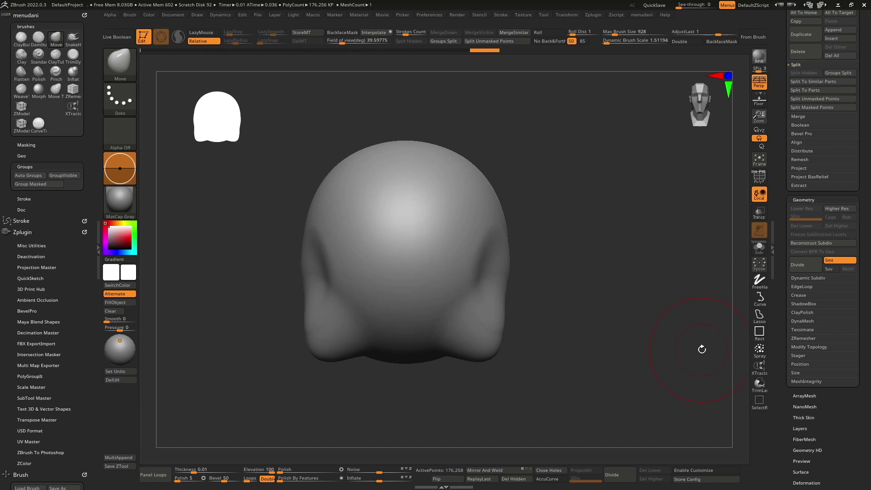
left_click_drag(783, 296, 792, 271)
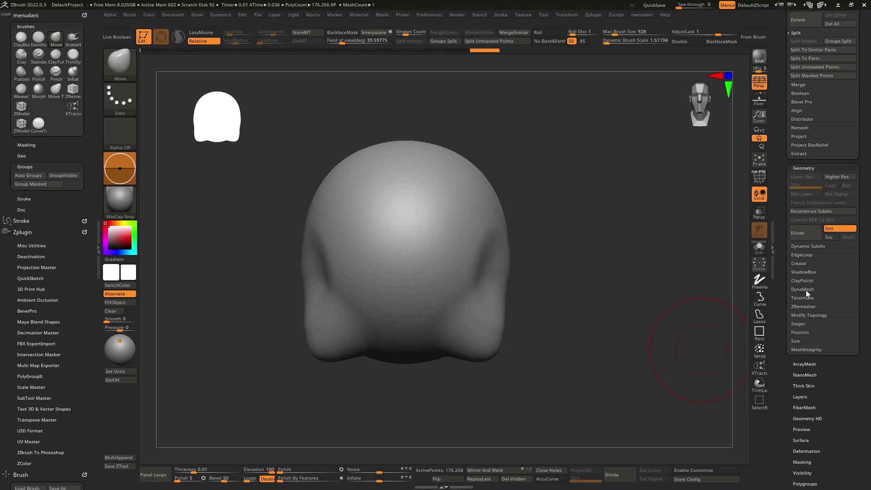
Expand DynaMesh at resolution 64 and inspect the head's wireframe from a close three-quarter view
left_click(804, 289)
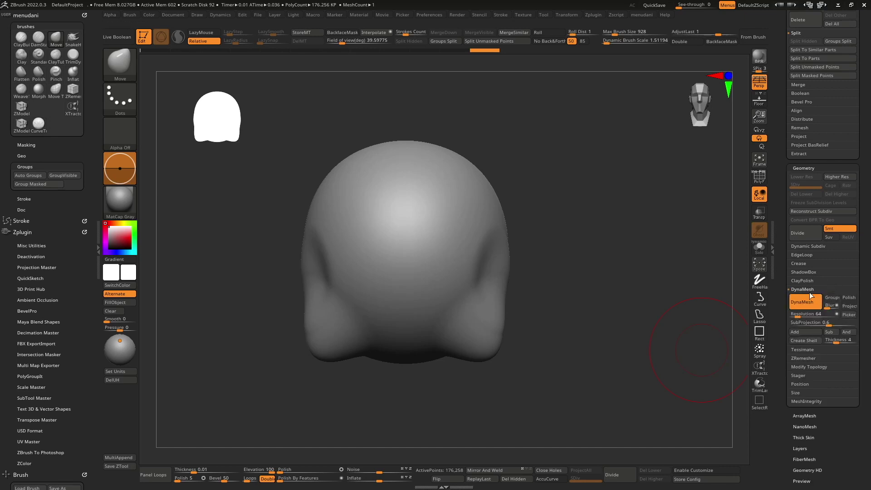
key("shift+f")
right_click_drag(452, 249, 539, 249)
mouse_move(535, 313)
right_mouse_down()
mouse_move(490, 327)
mouse_move(517, 317)
mouse_move(511, 305)
mouse_move(525, 316)
mouse_move(567, 269)
right_mouse_up()
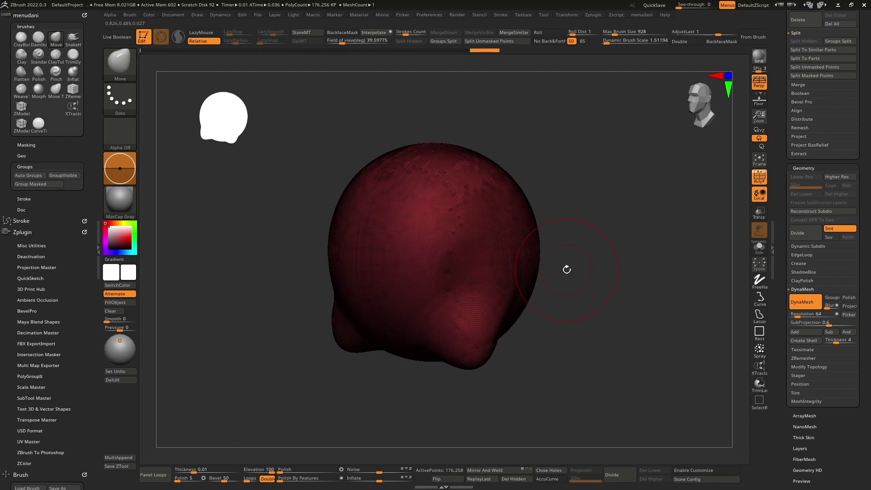
mouse_move(459, 245)
right_mouse_down("ctrl")
mouse_move(470, 308)
mouse_move(504, 295)
mouse_move(561, 193)
right_mouse_up("ctrl")
left_click_drag(254, 150, 202, 107)
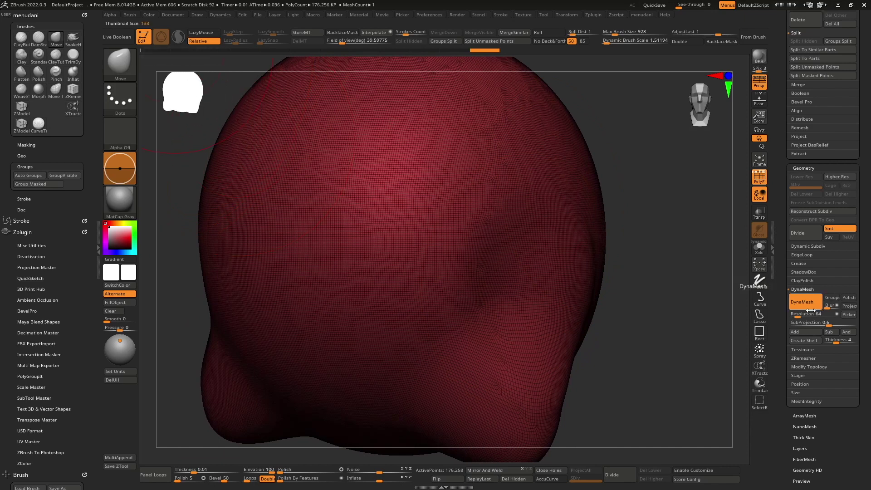
left_click_drag(815, 312, 794, 316)
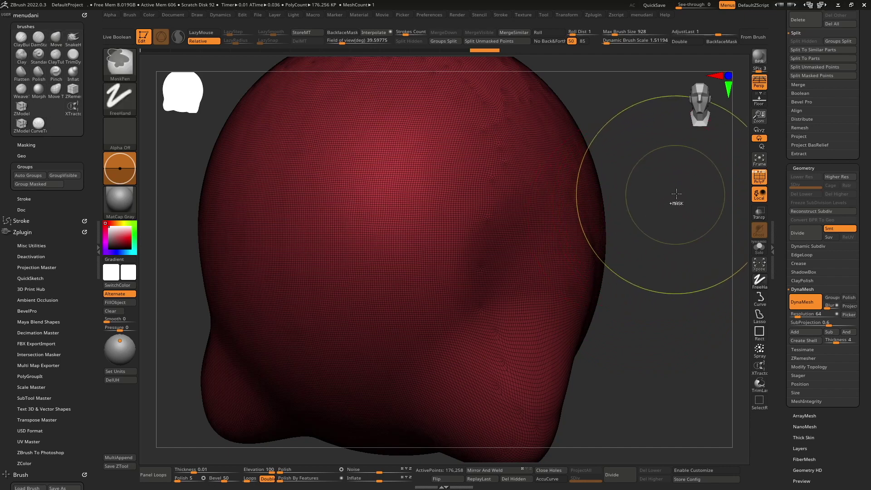
DynaMesh the head at resolution 64 to about 11,300 points, comparing via undo and redo
mouse_move(693, 181)
left_mouse_down("ctrl")
mouse_move(648, 244)
mouse_move(636, 245)
left_mouse_up("ctrl")
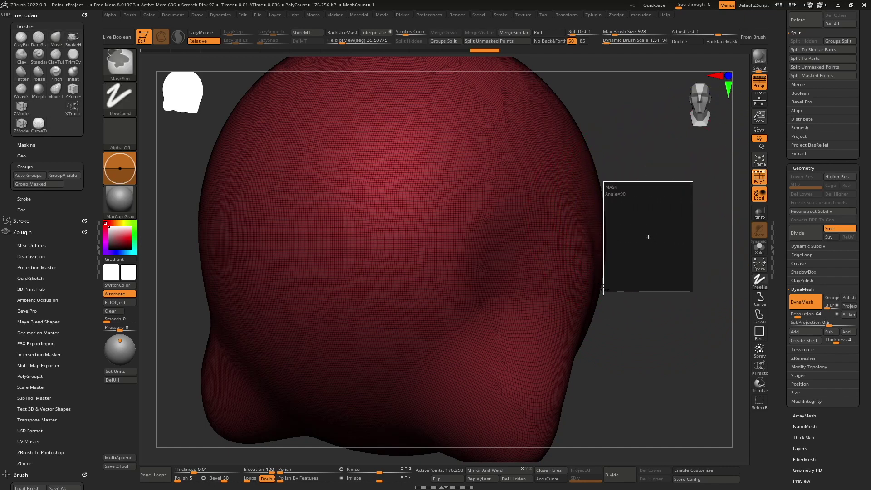
left_click_drag(636, 245, 634, 275, "ctrl")
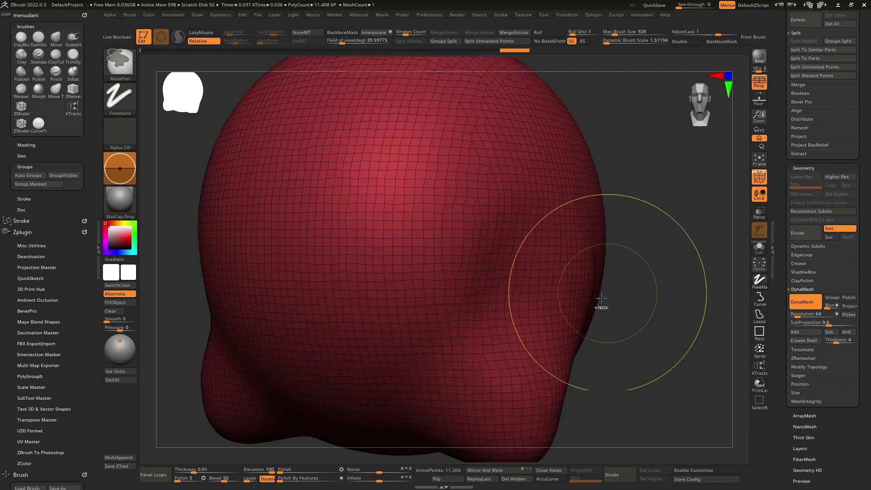
left_click_drag(496, 369, 525, 334)
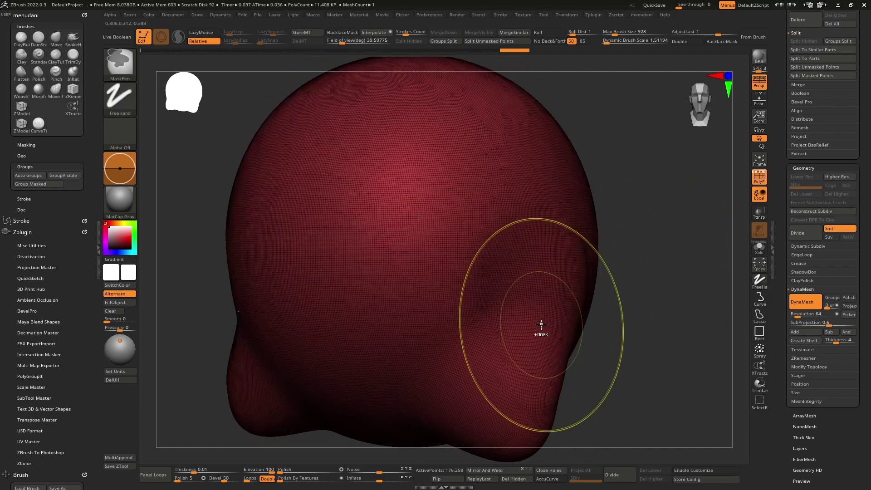
key("ctrl+z")
key("ctrl+z")
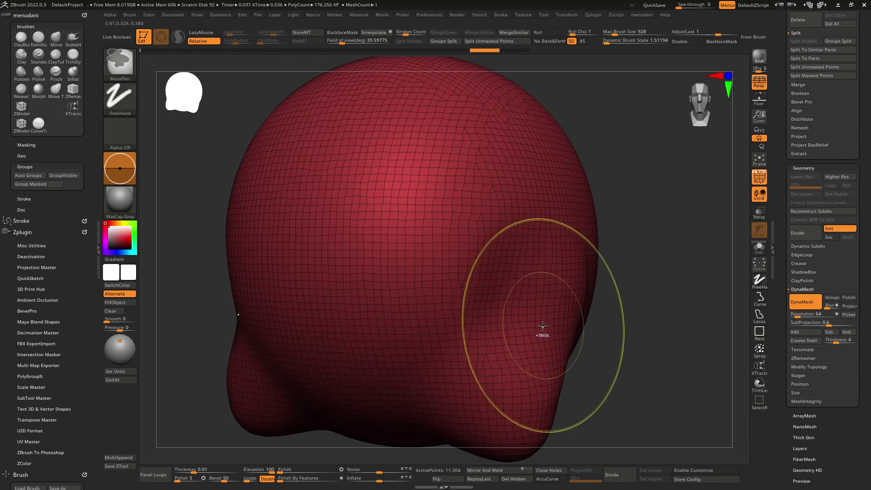
key("ctrl+shift+z")
key("ctrl+shift+z")
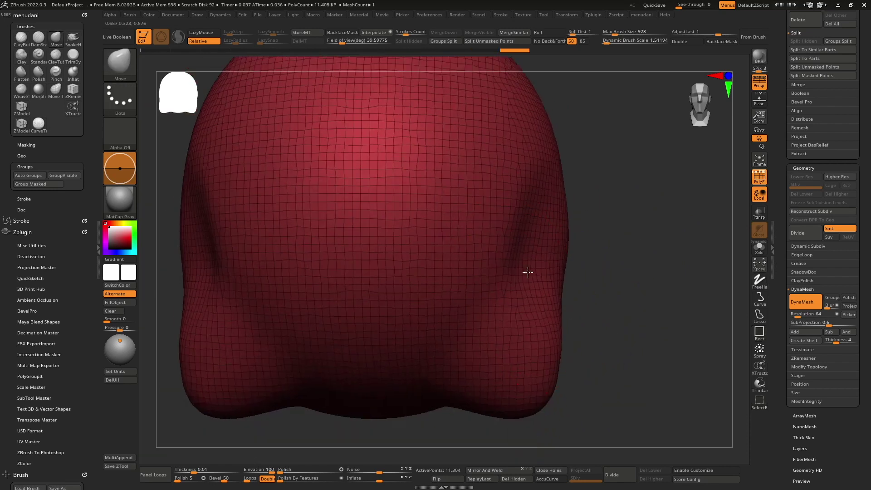
mouse_move(521, 258)
right_mouse_down("ctrl")
mouse_move(488, 237)
mouse_move(498, 278)
right_mouse_up("ctrl")
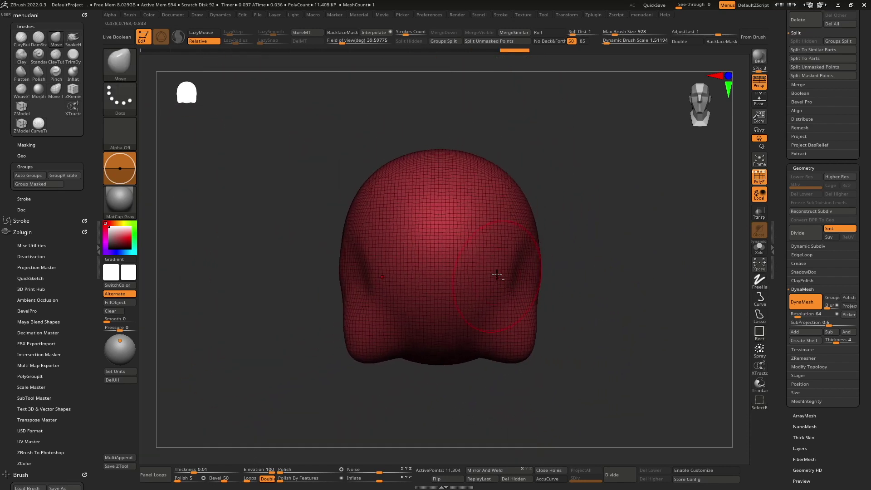
key("b")
key("c")
key("b")
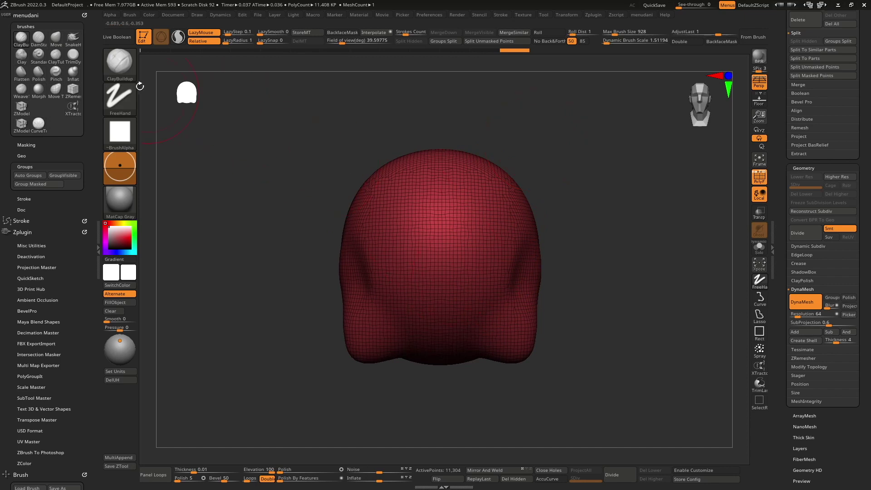
left_click(120, 63)
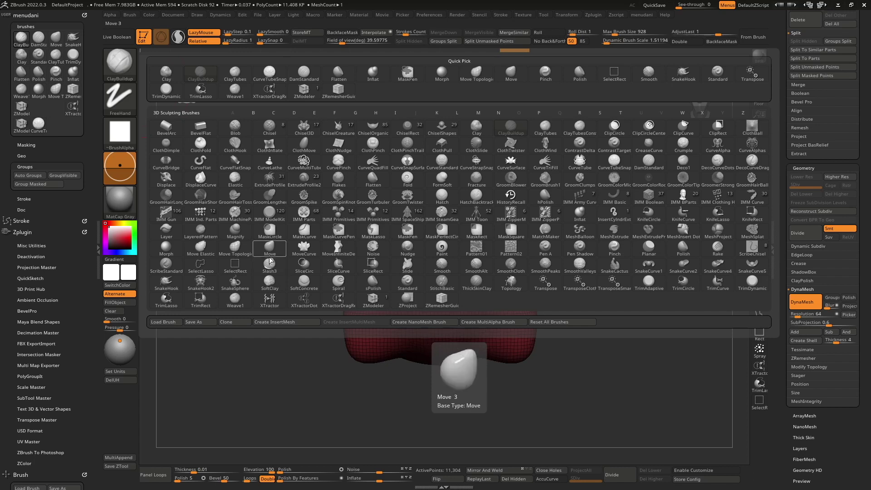
left_click(337, 228)
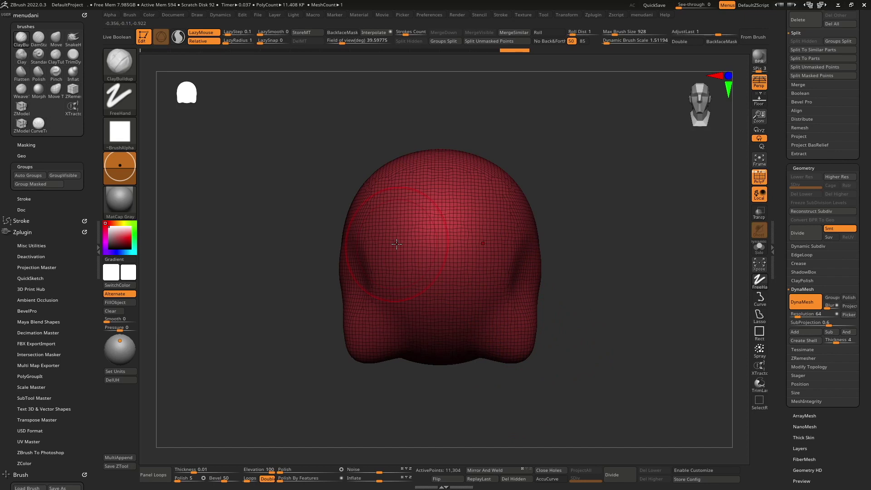
key("shift")
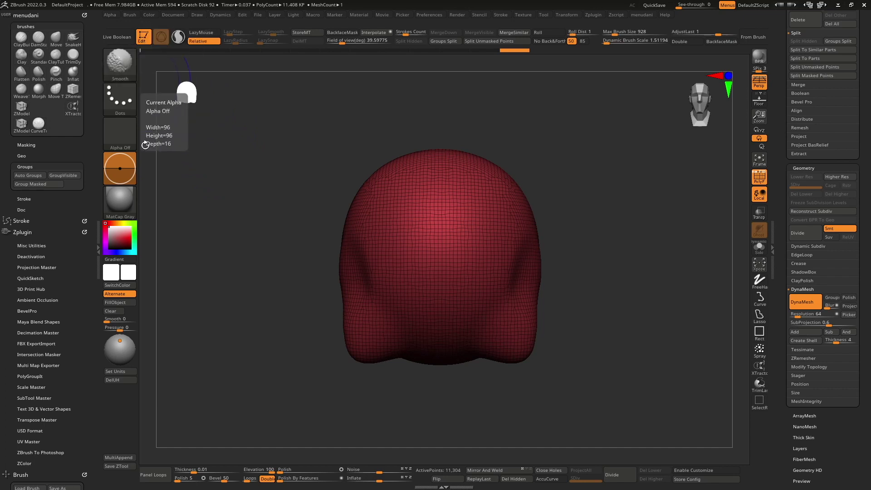
Hide PolyFrame, smooth away the lower-right bulge, and turn the head back to front
right_click_drag(467, 288, 459, 301)
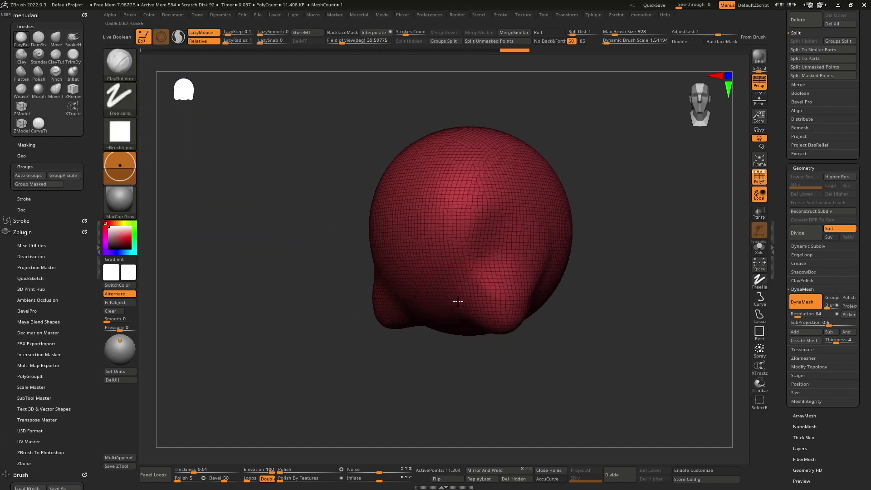
key("shift+f")
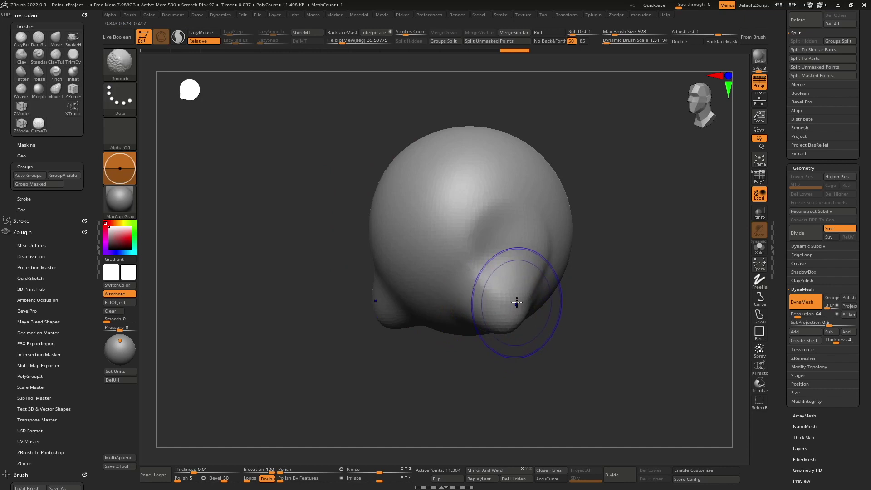
left_click_drag(514, 305, 513, 306, "shift")
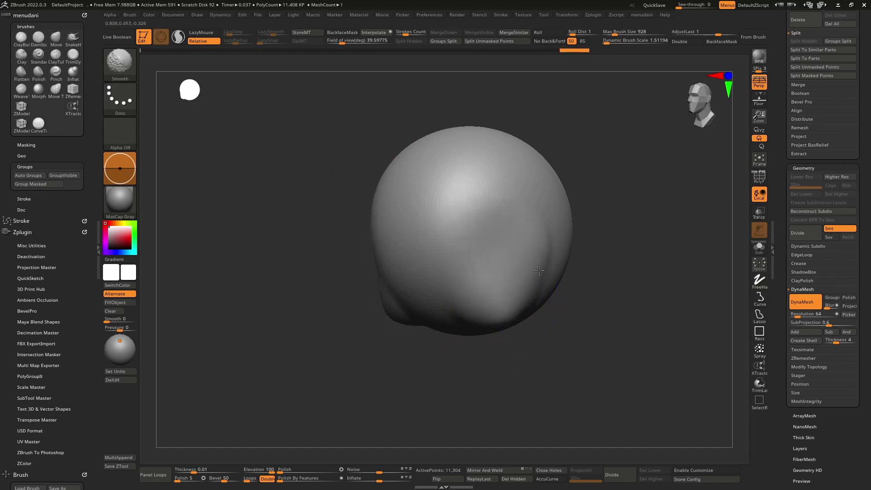
mouse_move(490, 293)
right_mouse_down()
mouse_move(480, 271)
mouse_move(473, 298)
mouse_move(384, 314)
right_mouse_up()
key("ctrl")
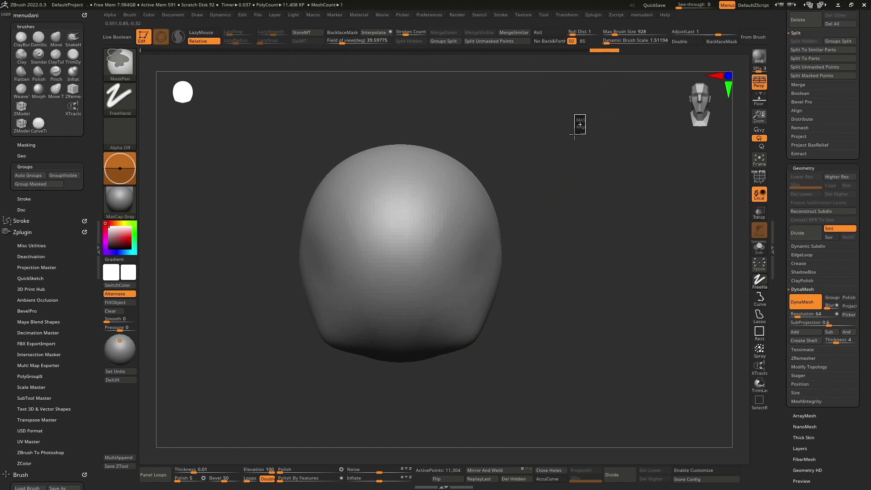
Mask a tall vertical strip down the head and widen it to the left
left_click_drag(571, 140, 548, 212, "ctrl")
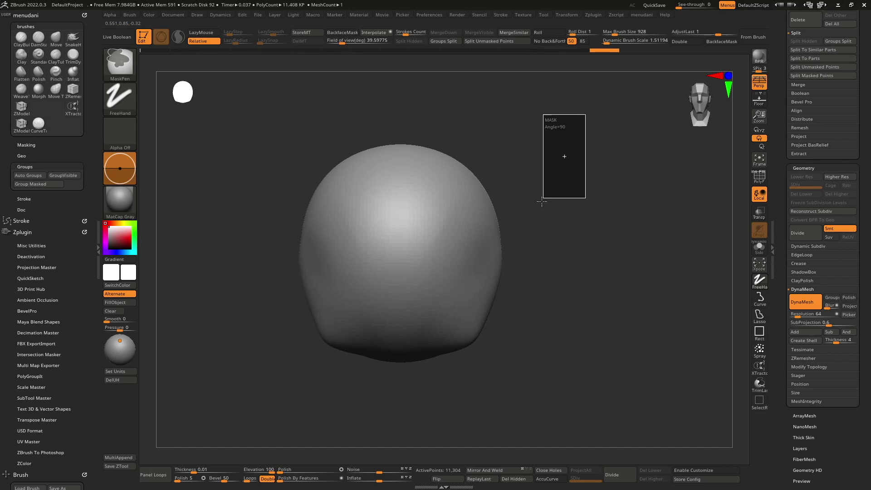
mouse_move(547, 211)
left_mouse_down("ctrl")
mouse_move(496, 266)
mouse_move(426, 388)
left_mouse_up("ctrl")
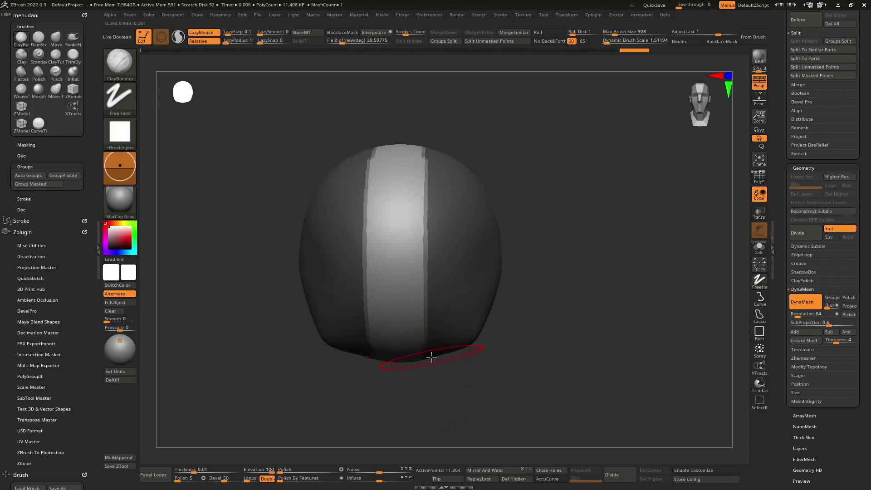
mouse_move(448, 257)
right_mouse_down()
mouse_move(448, 224)
mouse_move(515, 247)
mouse_move(531, 238)
right_mouse_up()
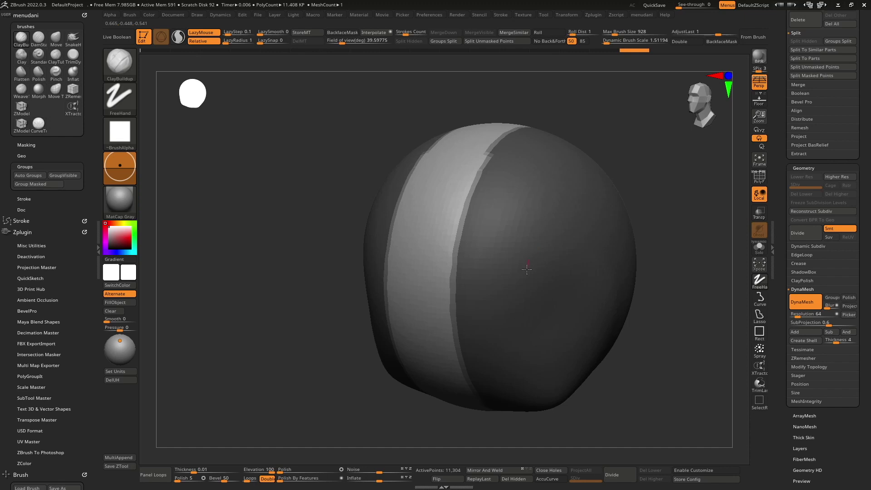
Sculpt clay ridges over the band, then undo back toward the plain sphere
mouse_move(454, 200)
left_mouse_down()
mouse_move(406, 247)
mouse_move(408, 272)
mouse_move(454, 186)
mouse_move(459, 199)
mouse_move(426, 226)
left_mouse_up()
left_click_drag(429, 154, 409, 245)
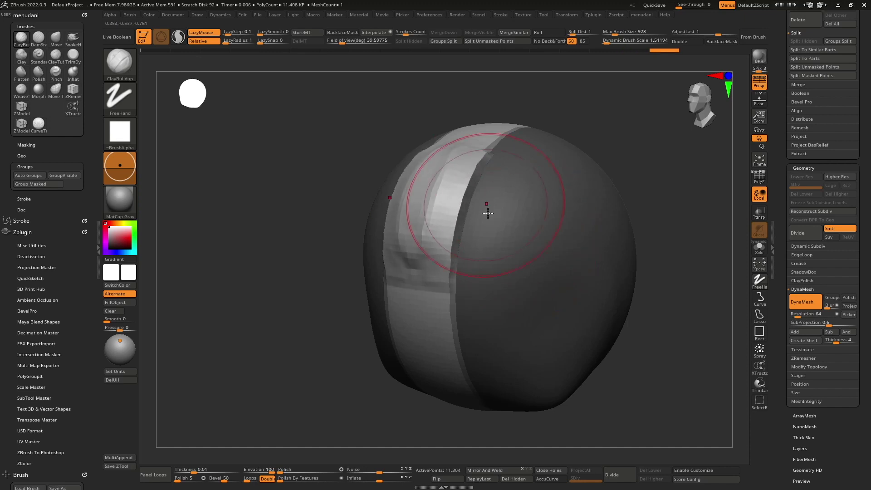
key("ctrl+z")
key("ctrl+z")
key("ctrl+z")
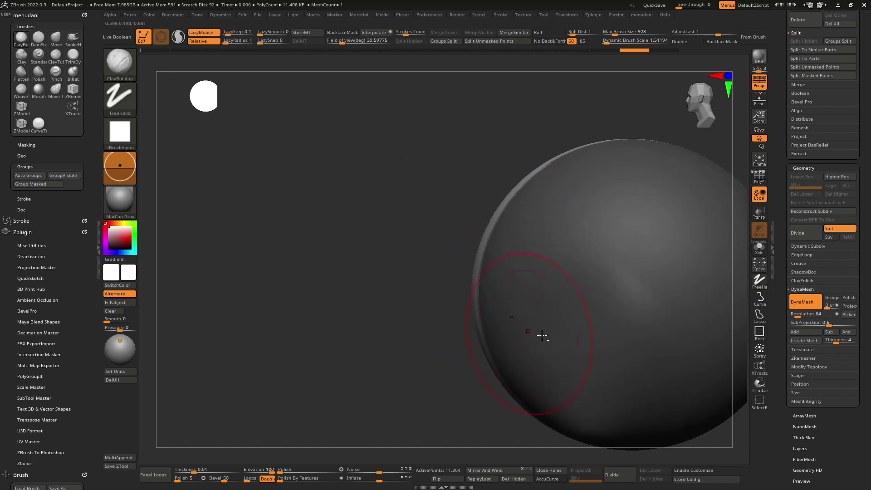
key("ctrl+z")
key("ctrl+z")
Switch to Transpose Move, redo to restore the extracted ring, and view it up close
key("w")
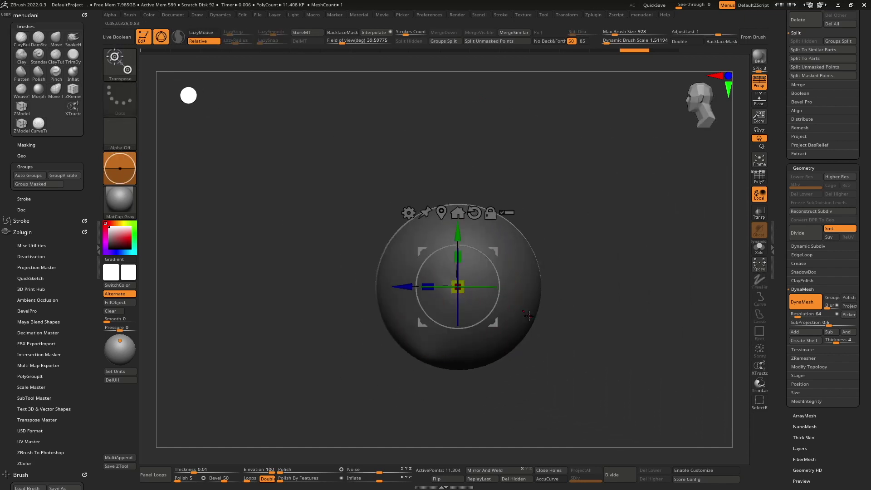
key("ctrl+shift+z")
key("ctrl+z")
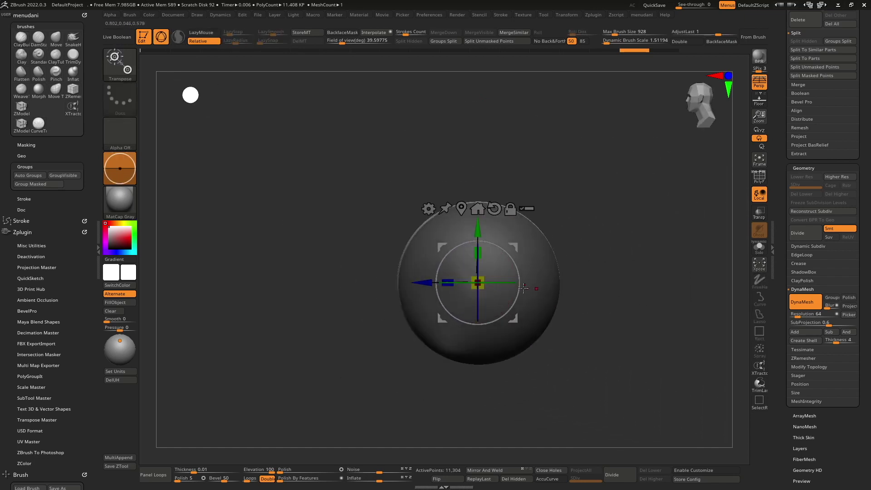
key("ctrl+shift+z")
mouse_move(502, 312)
left_mouse_down()
mouse_move(505, 325)
mouse_move(470, 225)
left_mouse_up()
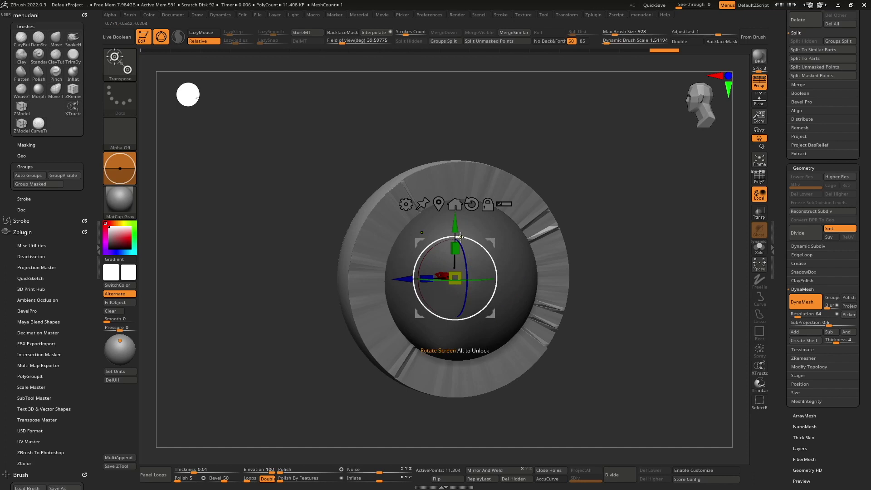
right_click_drag(462, 237, 474, 303, "ctrl")
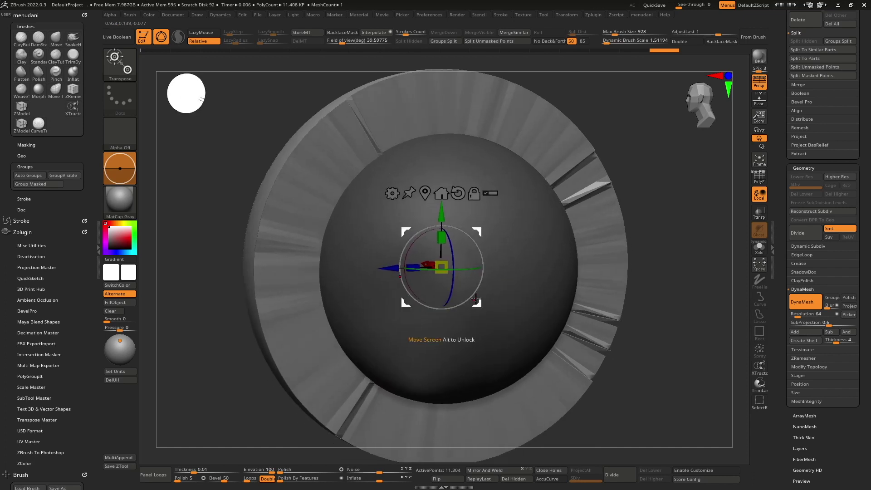